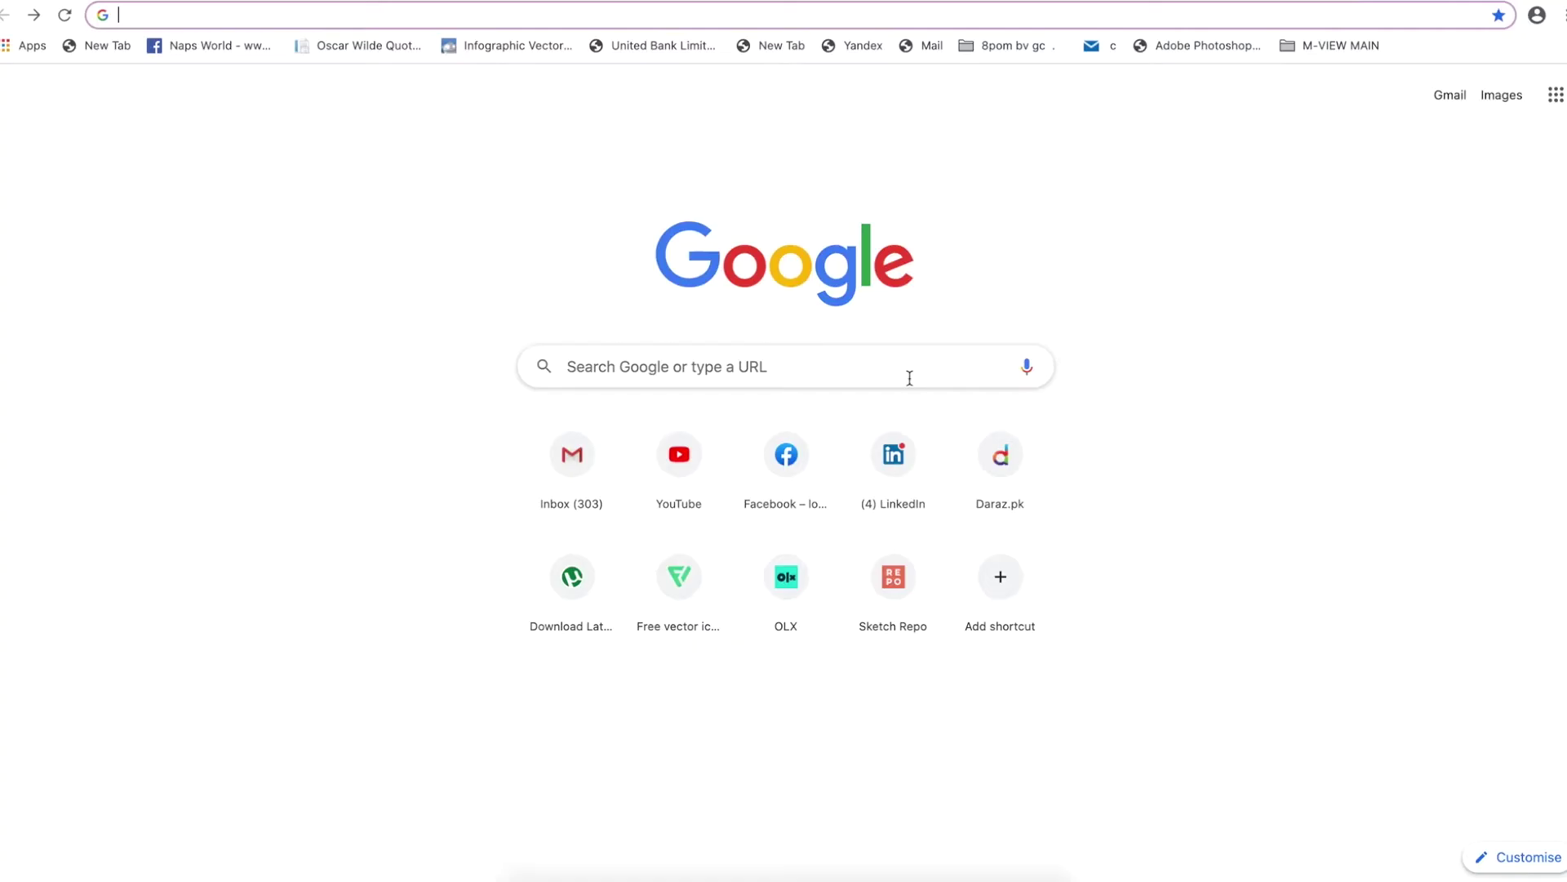
- Search 'Anguish' from the Google search box, which lands on Yahoo results
{"action": "left_click", "coordinate": [909, 378]}
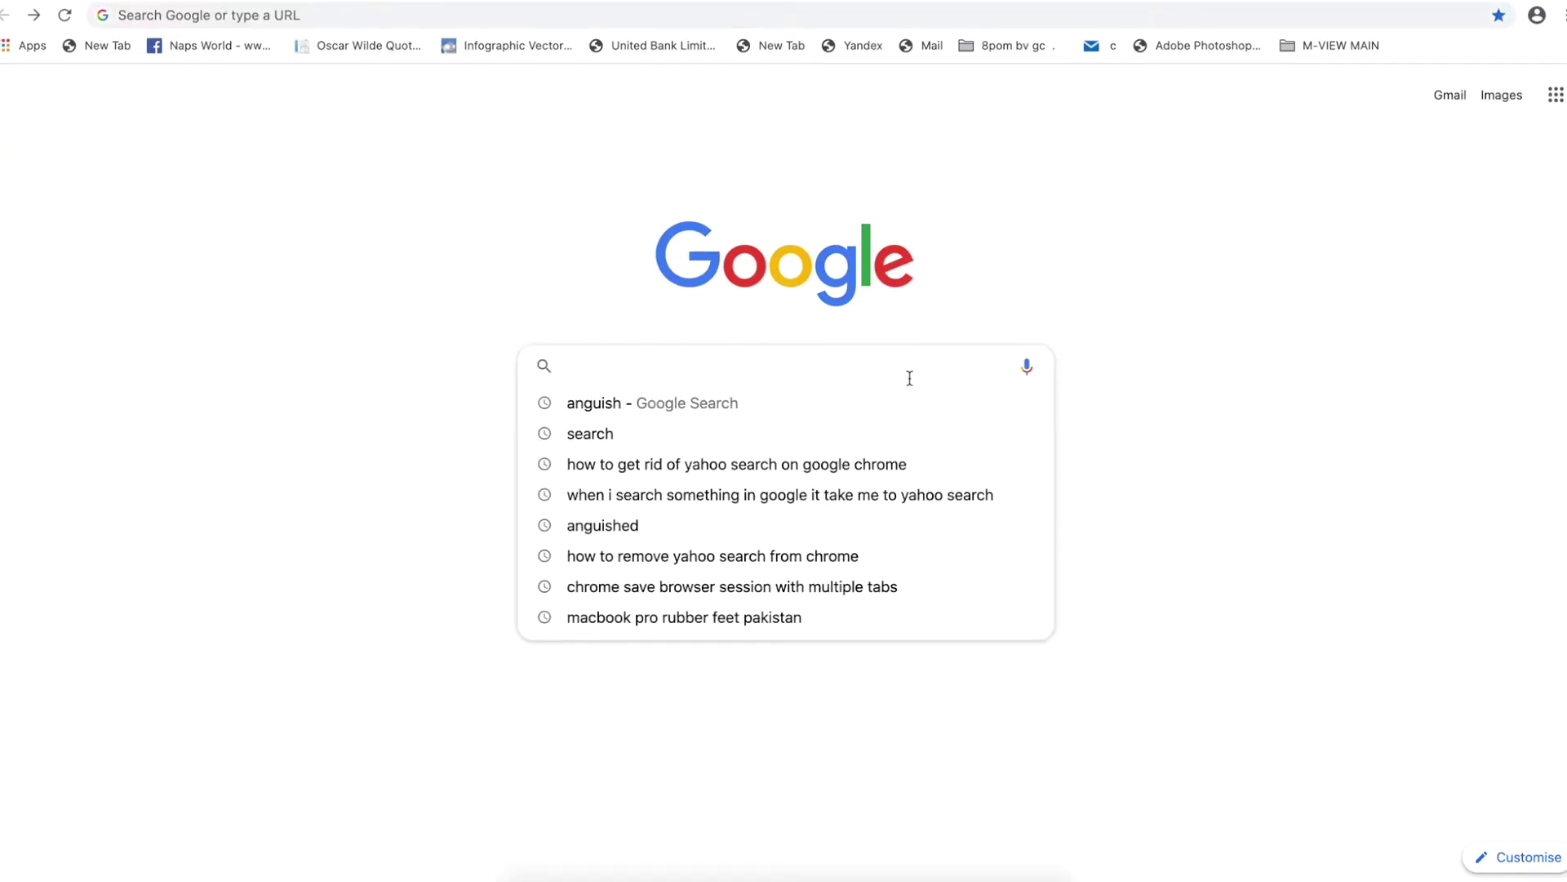
{"action": "type", "text": "Anguish"}
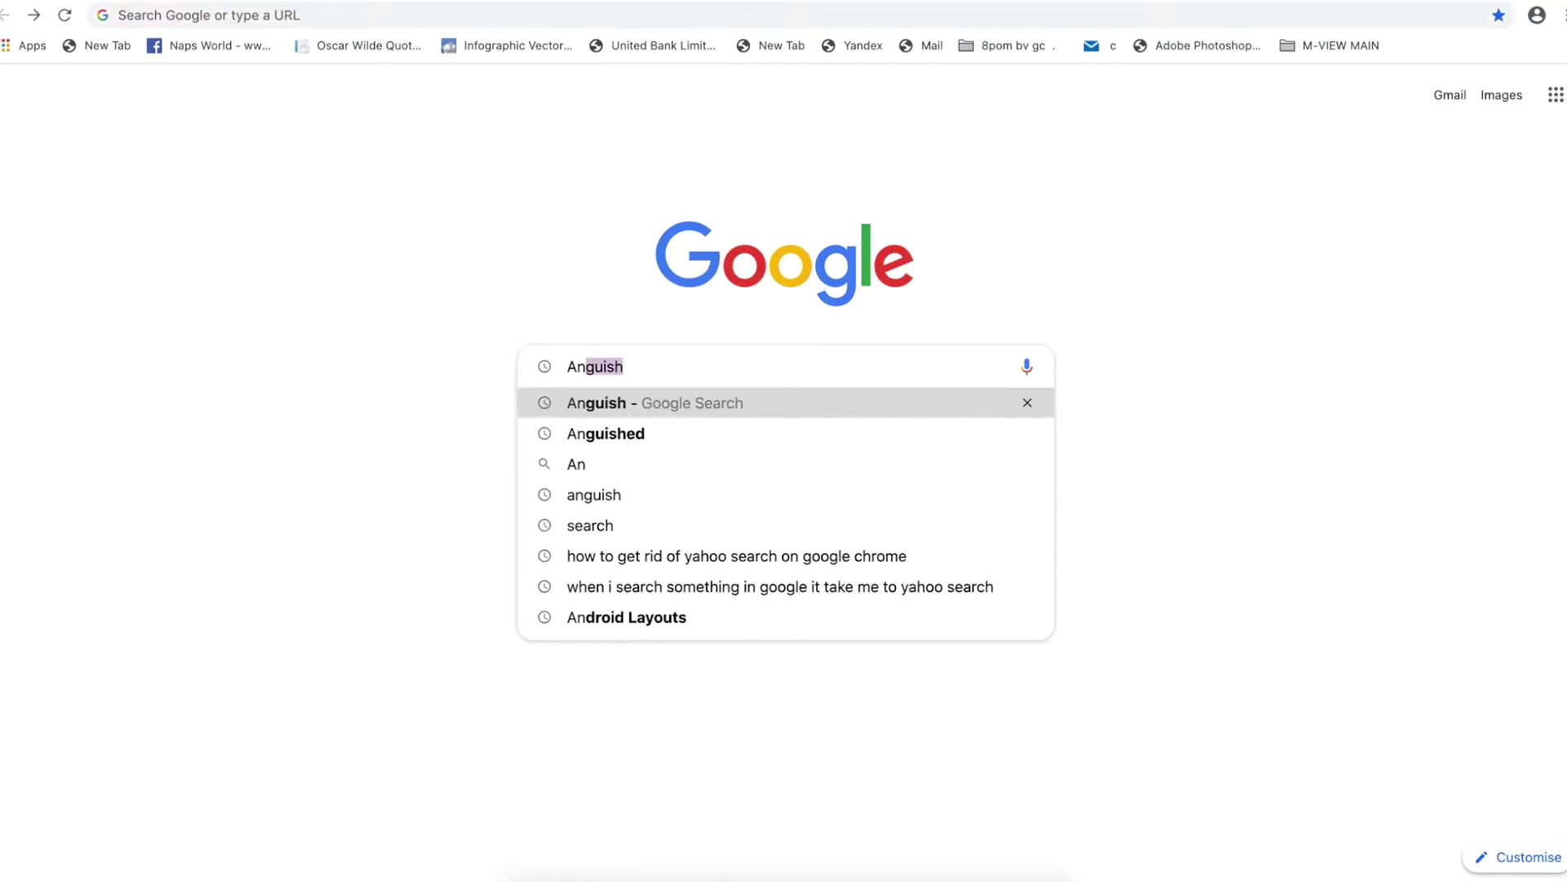
{"action": "key", "text": "Return"}
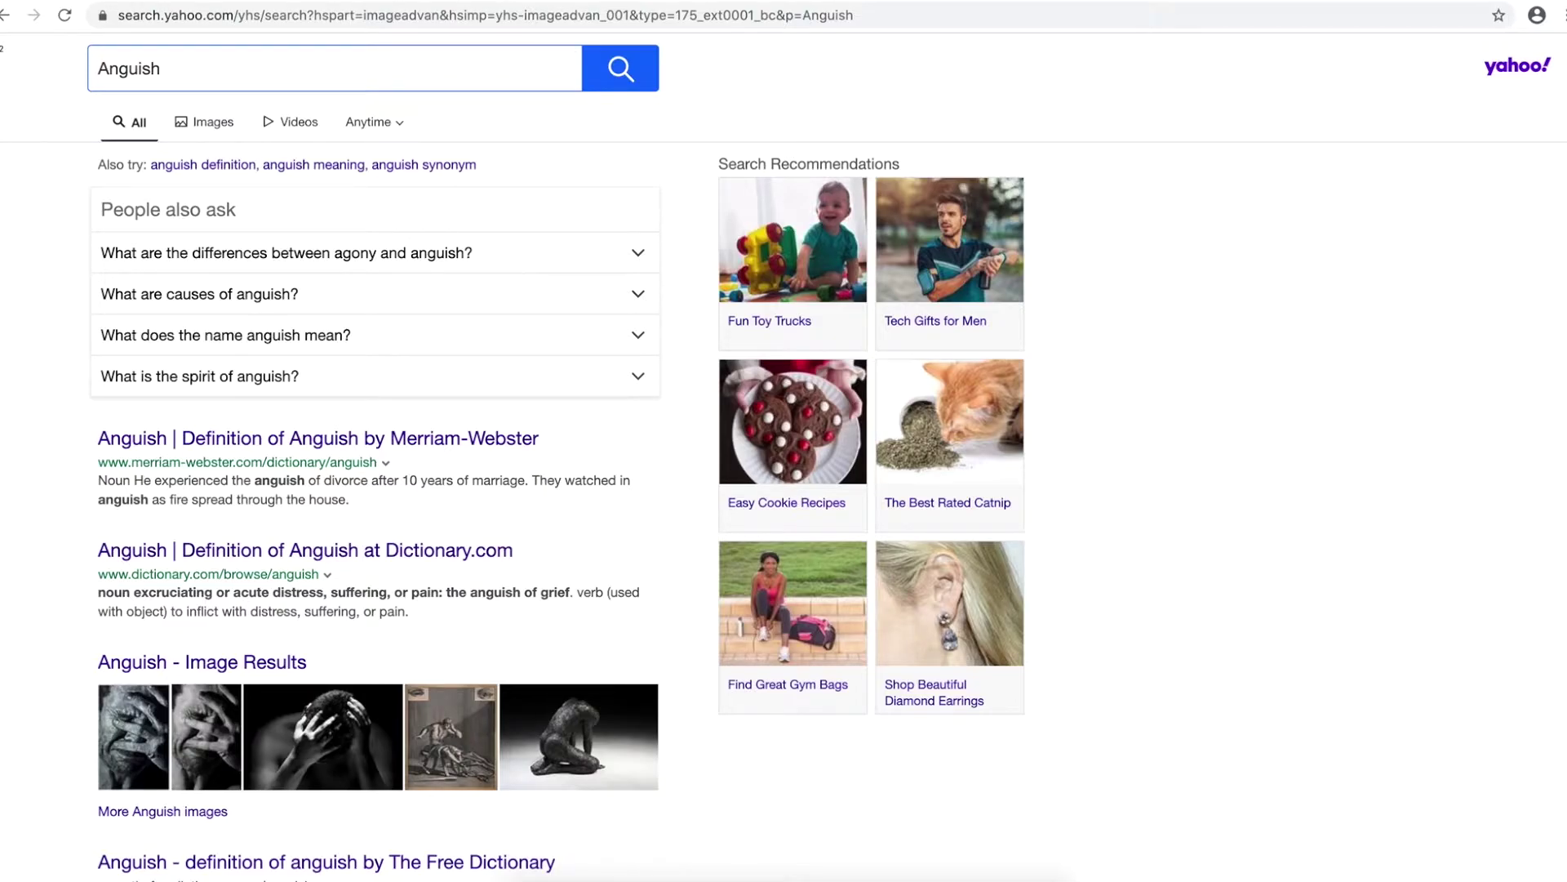
- Open a fresh new tab and bring up Chrome's main menu
{"action": "key", "text": "ctrl+t"}
{"action": "key", "text": "alt+f"}
{"action": "key", "text": "ctrl+t"}
{"action": "key", "text": "alt+f"}
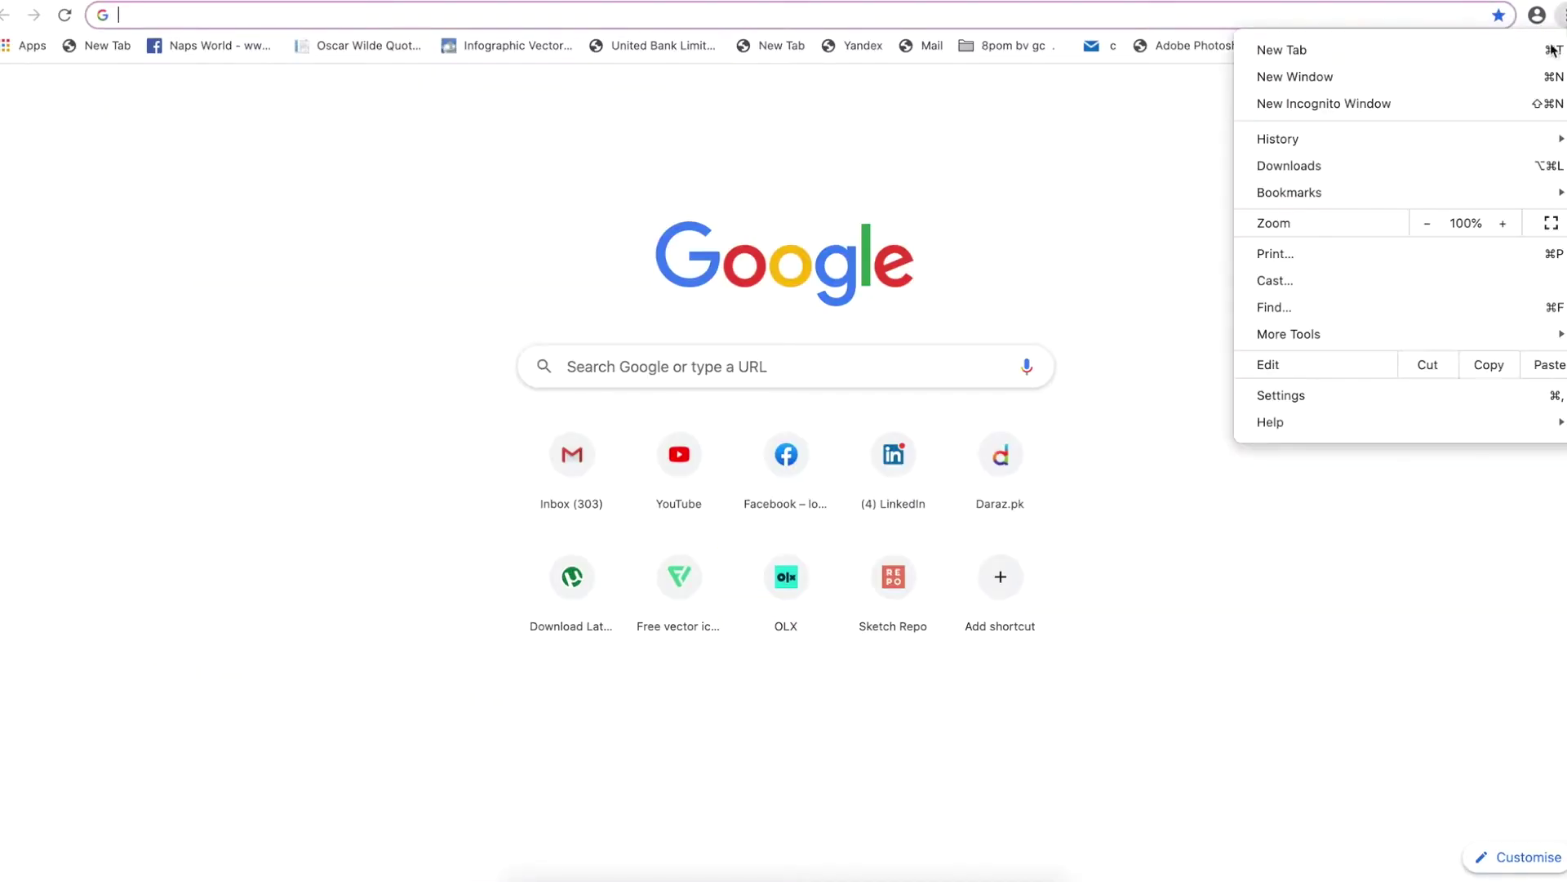
- In Settings > Extensions, switch Crystal and Designers Ruler on and back off
{"action": "left_click", "coordinate": [1322, 392]}
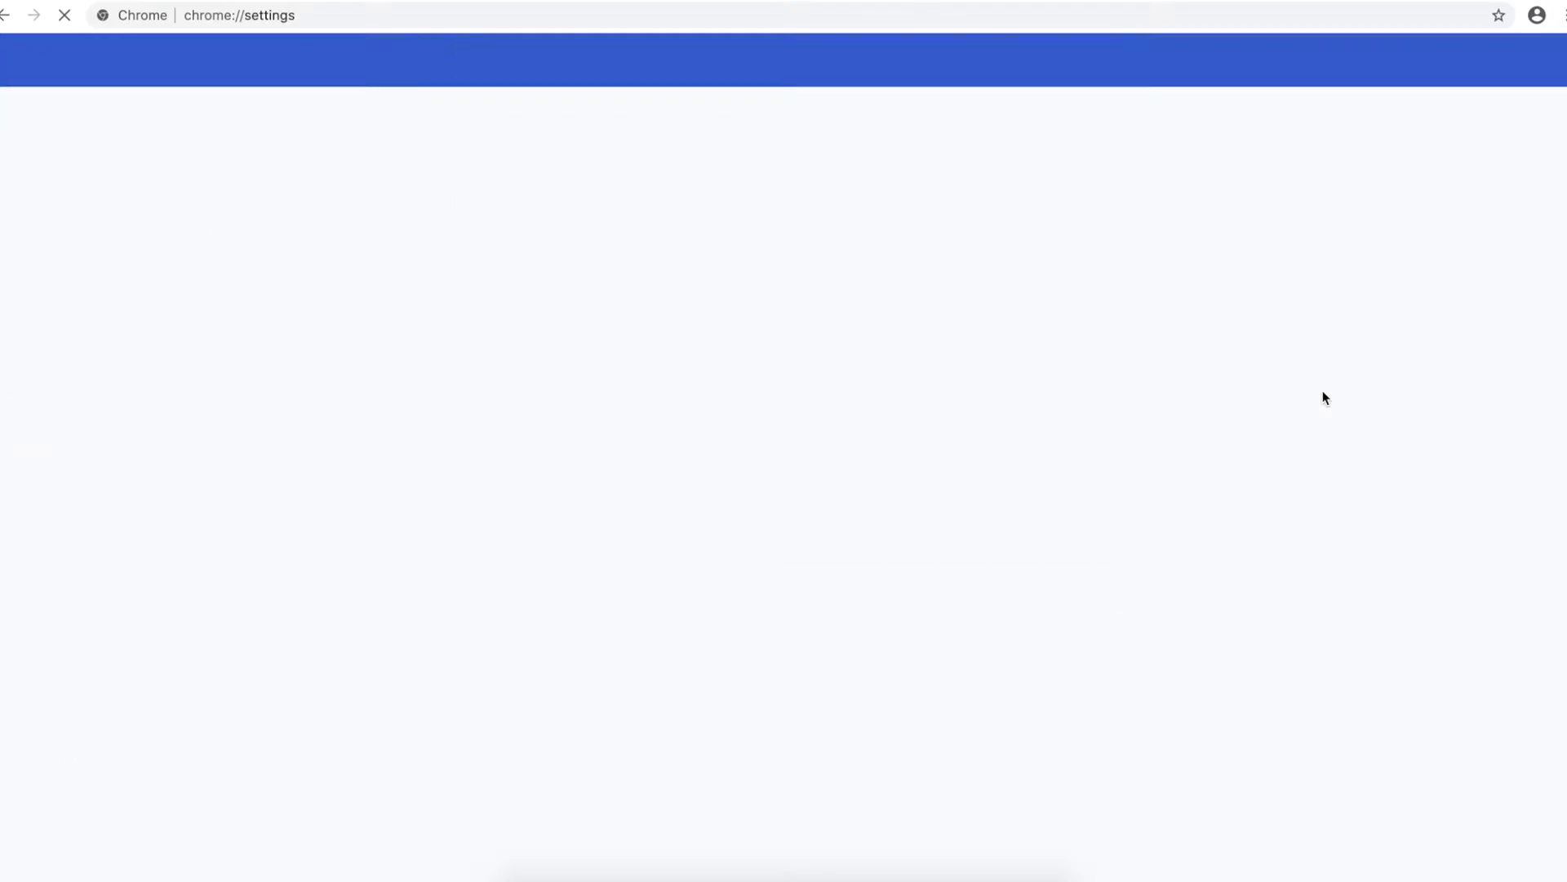
{"action": "left_click", "coordinate": [58, 491]}
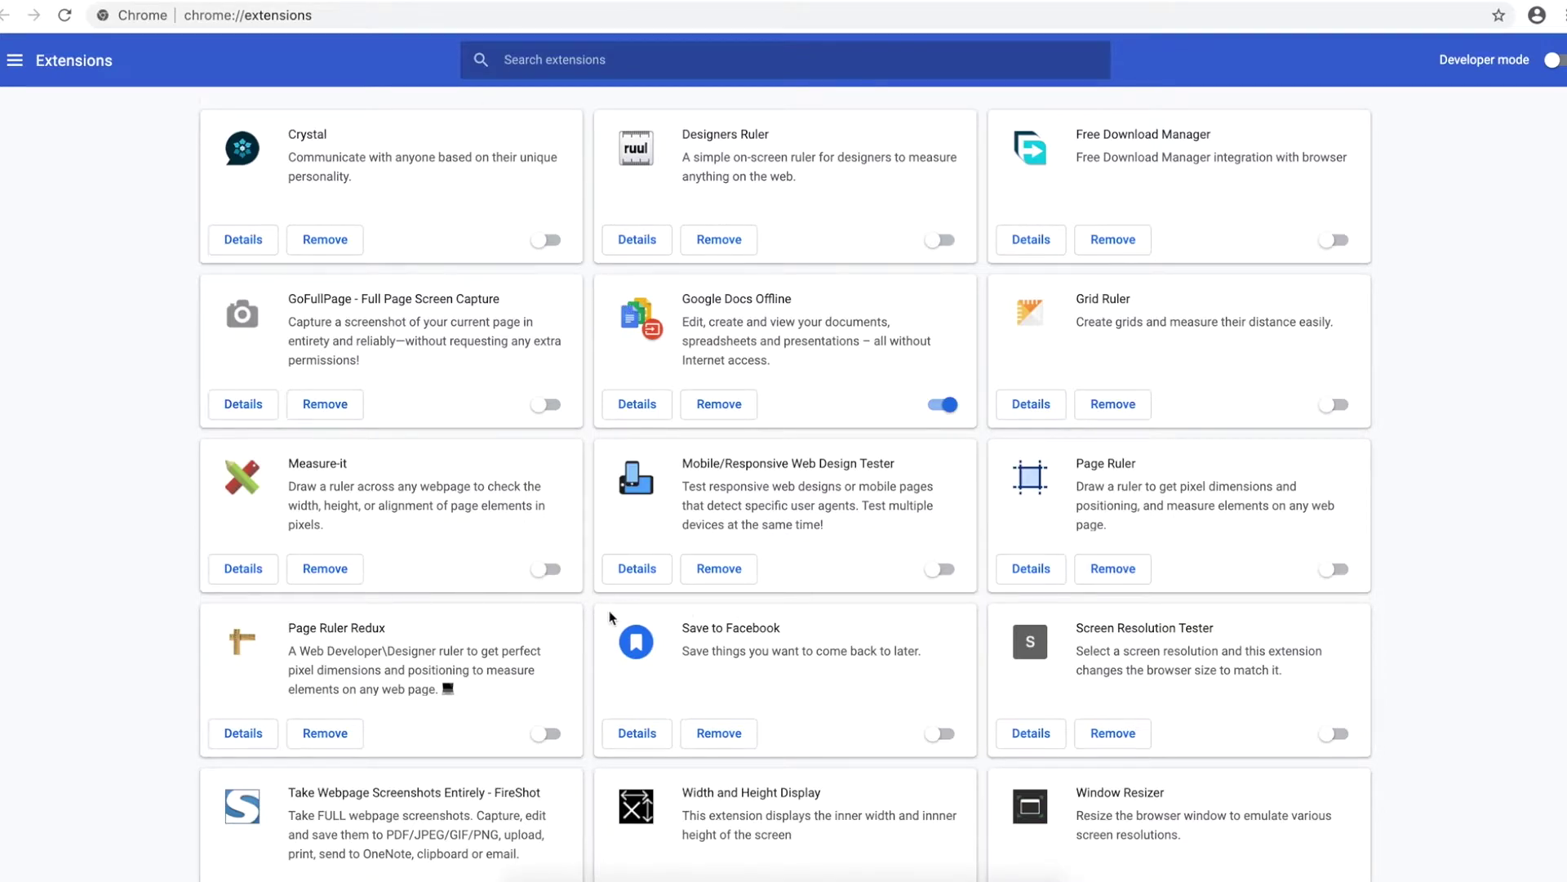
{"action": "scroll", "coordinate": [610, 618], "scroll_direction": "down", "scroll_amount": 4}
{"action": "scroll", "coordinate": [611, 618], "scroll_direction": "up", "scroll_amount": 4}
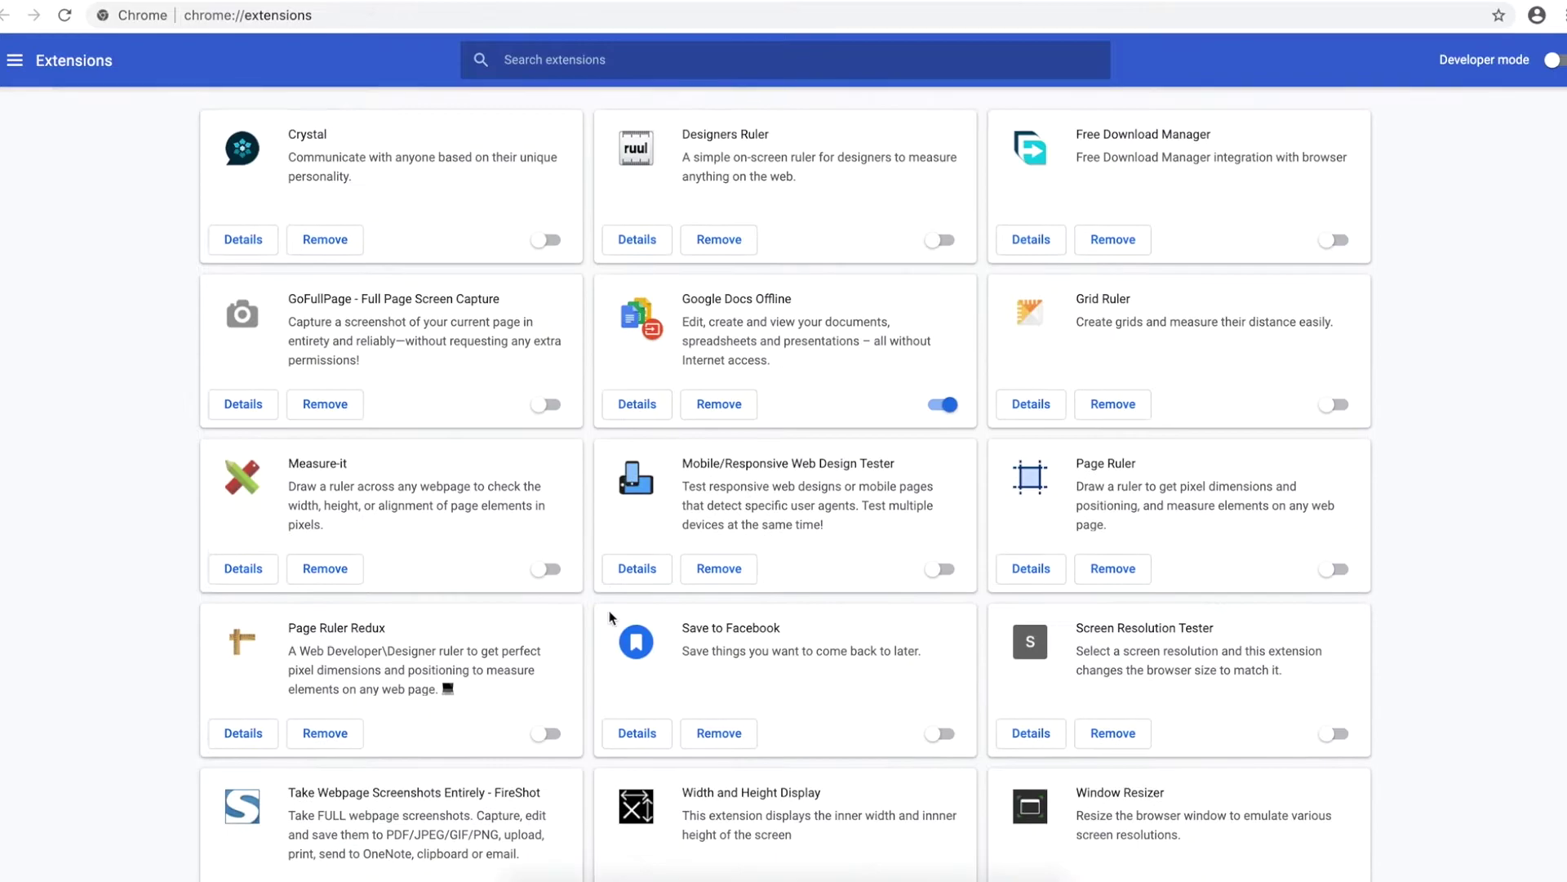
{"action": "left_click", "coordinate": [545, 245]}
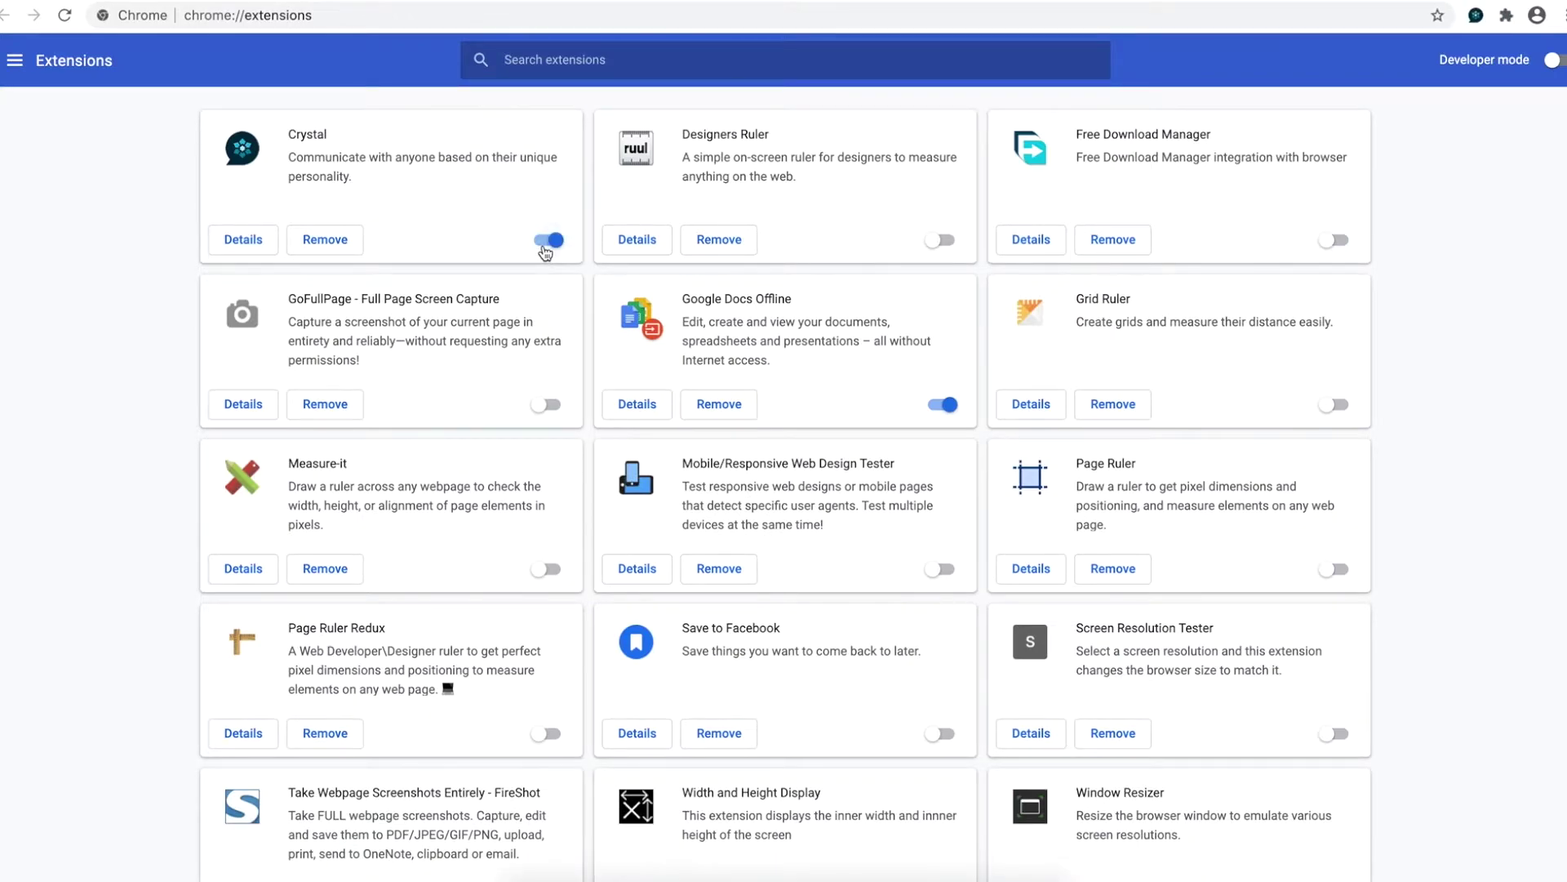
{"action": "left_click", "coordinate": [546, 242]}
{"action": "left_click", "coordinate": [941, 242]}
{"action": "left_click", "coordinate": [950, 244]}
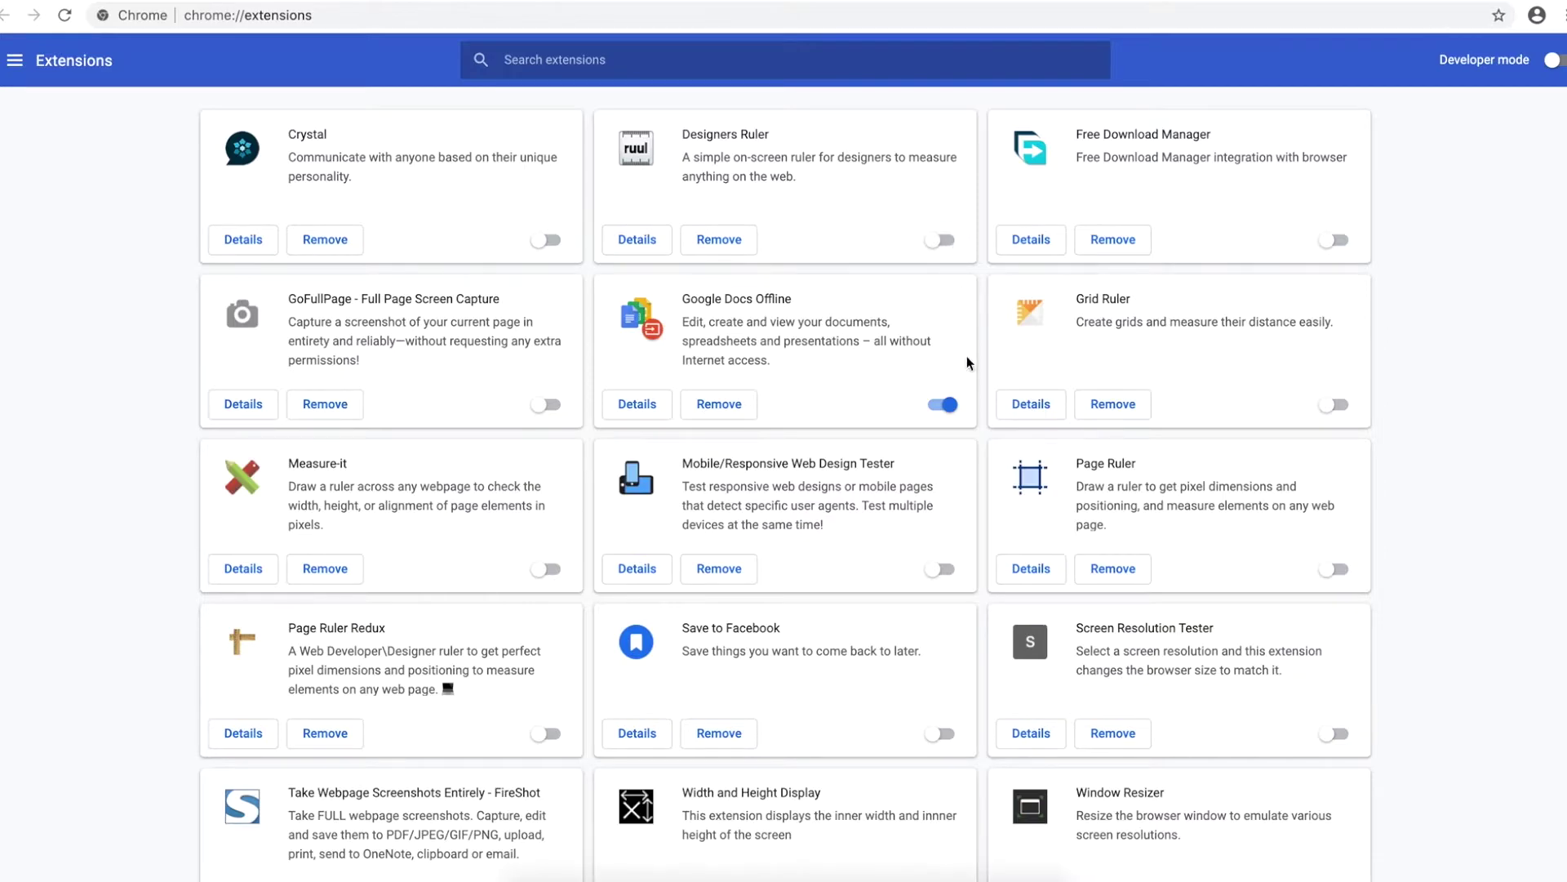
- Remove the Designers Ruler and Crystal extensions, confirming each uninstall
{"action": "left_click", "coordinate": [718, 242]}
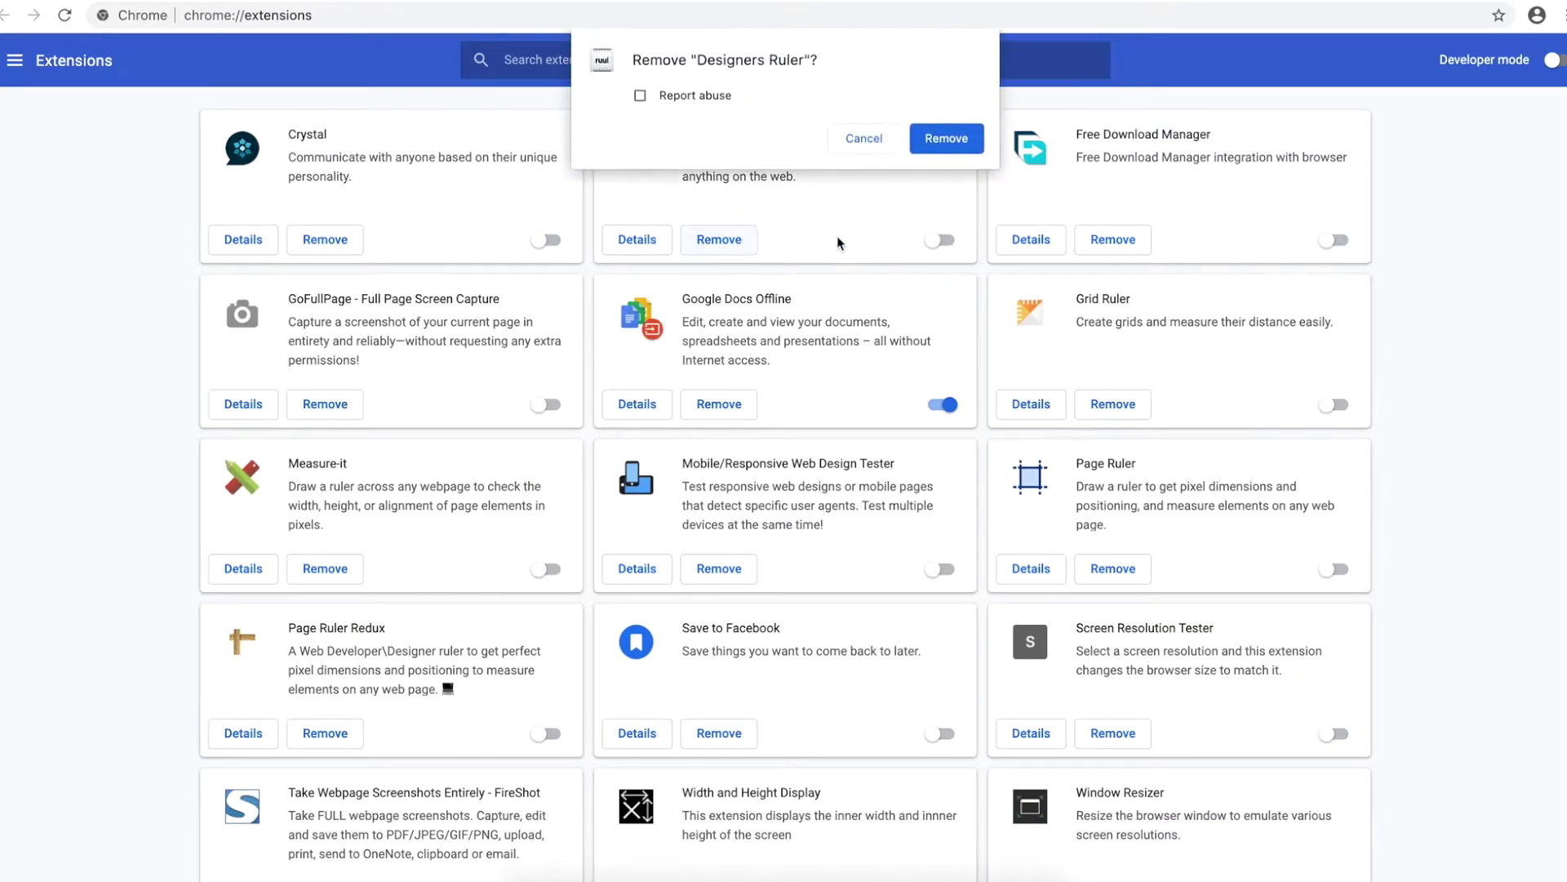
{"action": "left_click", "coordinate": [963, 142]}
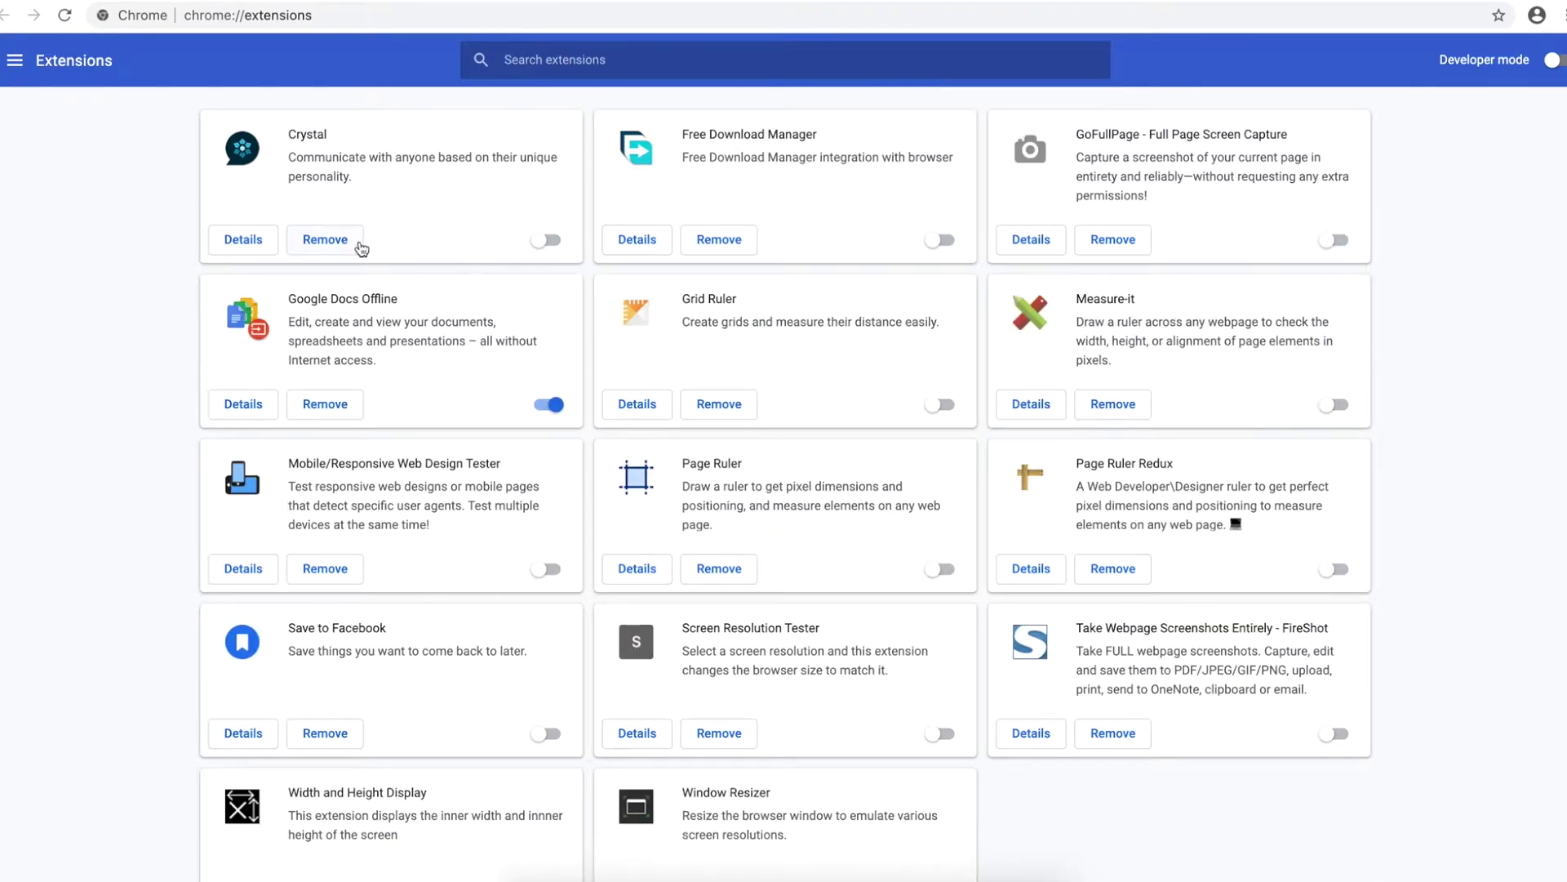
{"action": "left_click", "coordinate": [337, 244]}
{"action": "left_click", "coordinate": [957, 147]}
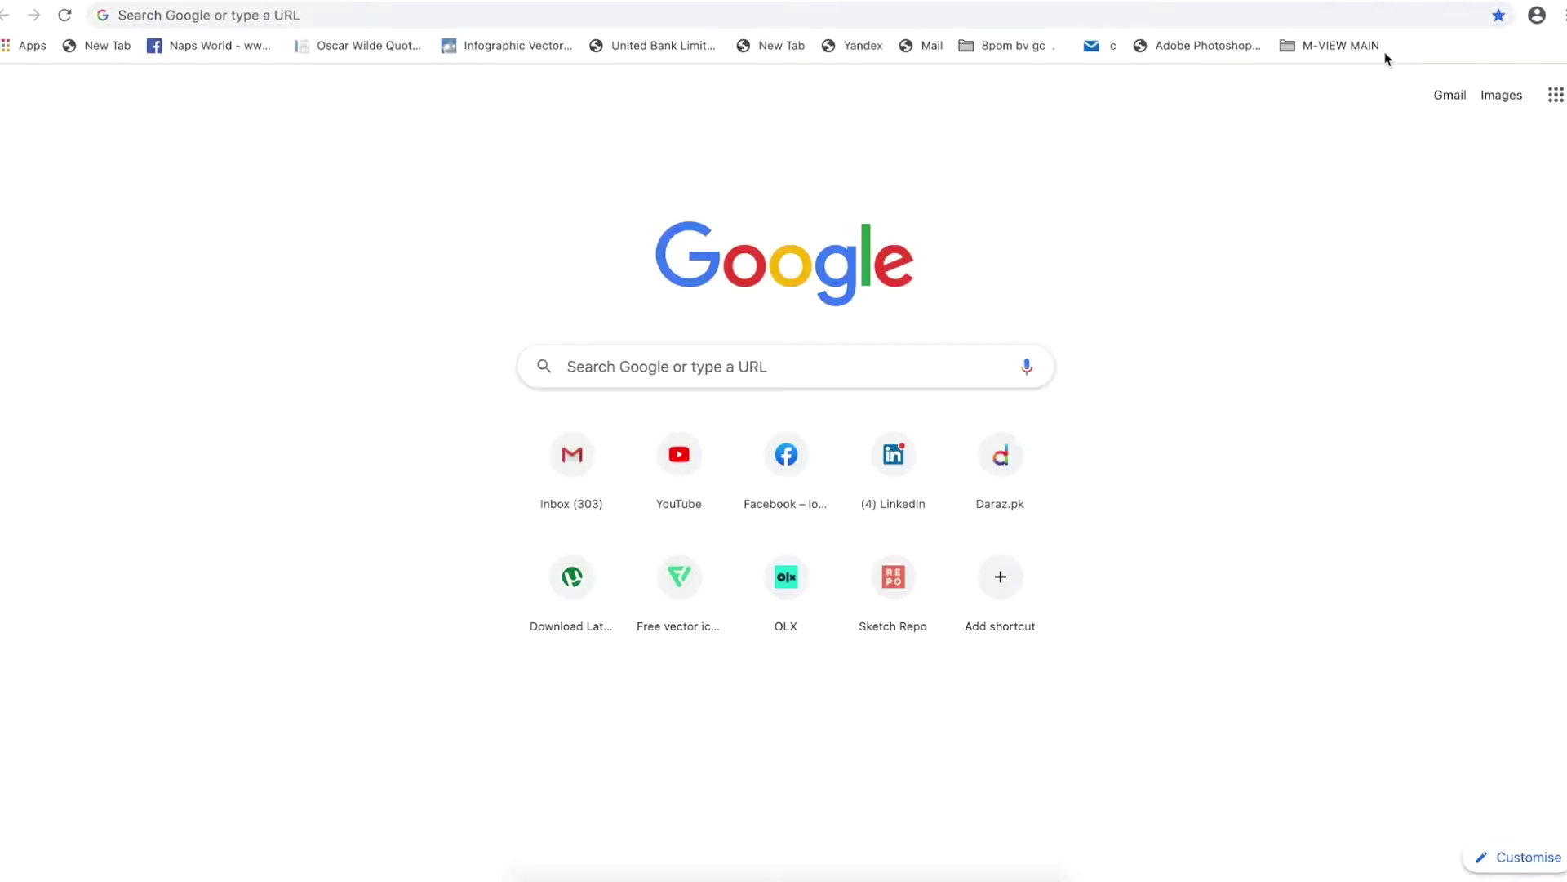
- Reset Chrome's settings to their original defaults from the Advanced > Reset settings section
{"action": "left_click", "coordinate": [1555, 16]}
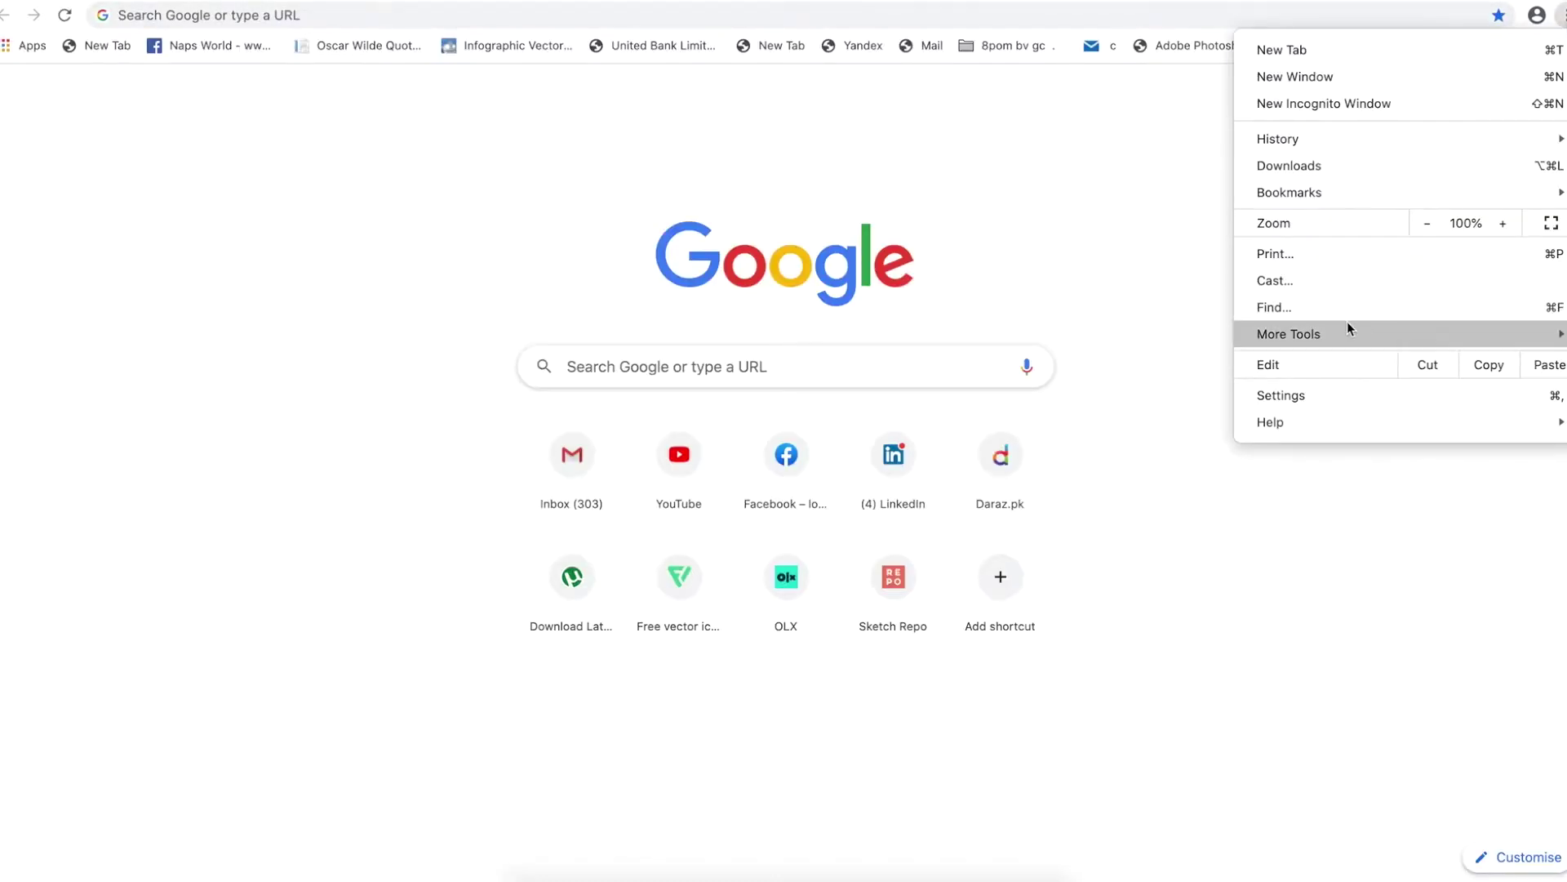
{"action": "left_click", "coordinate": [1314, 395]}
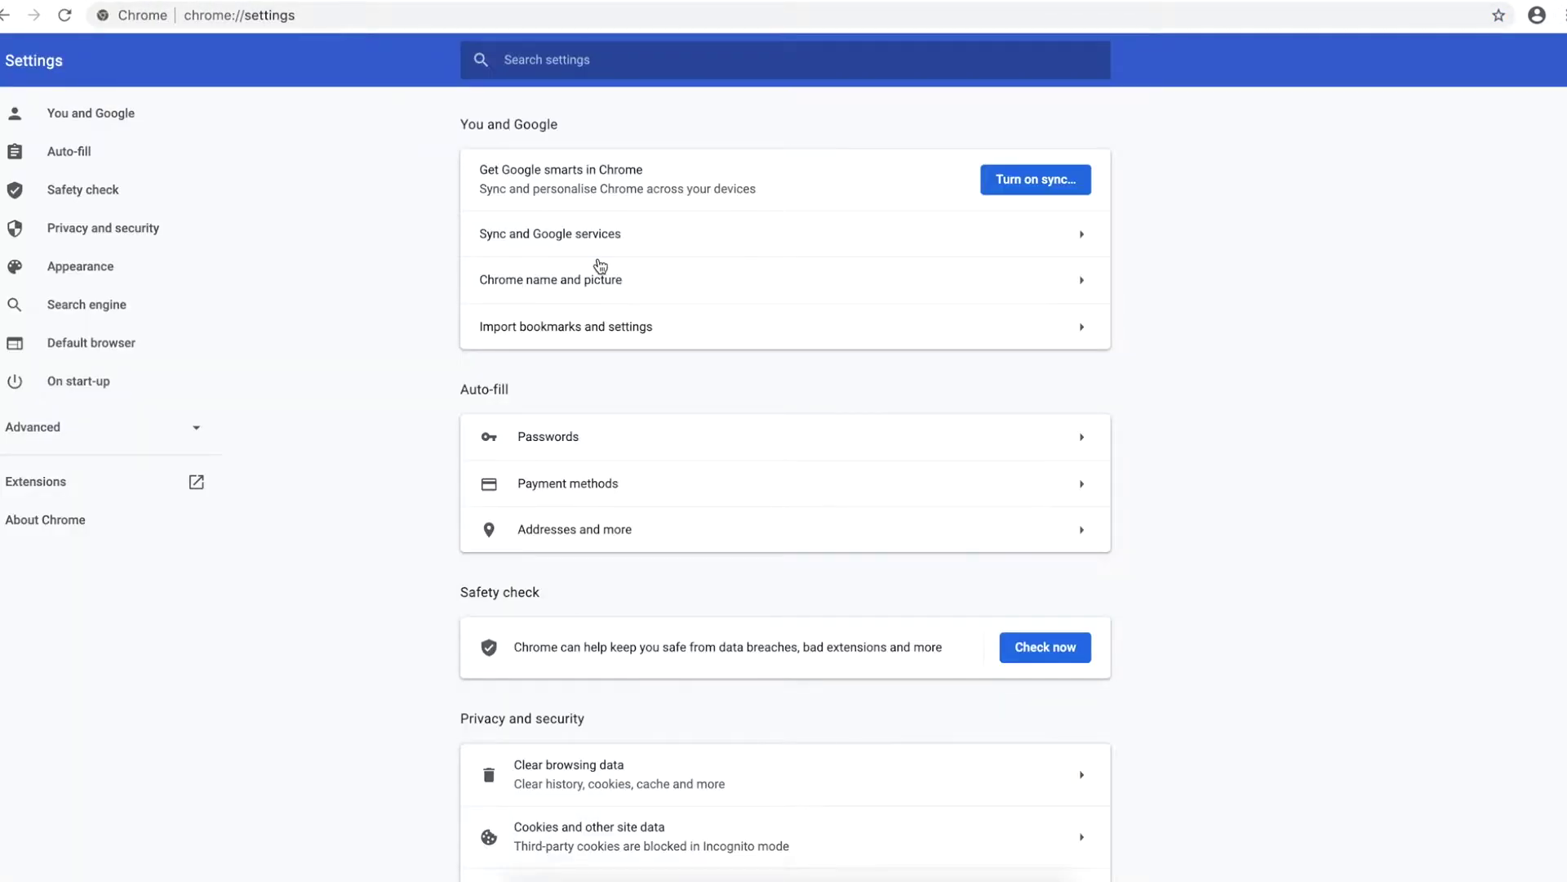
{"action": "left_click", "coordinate": [69, 441]}
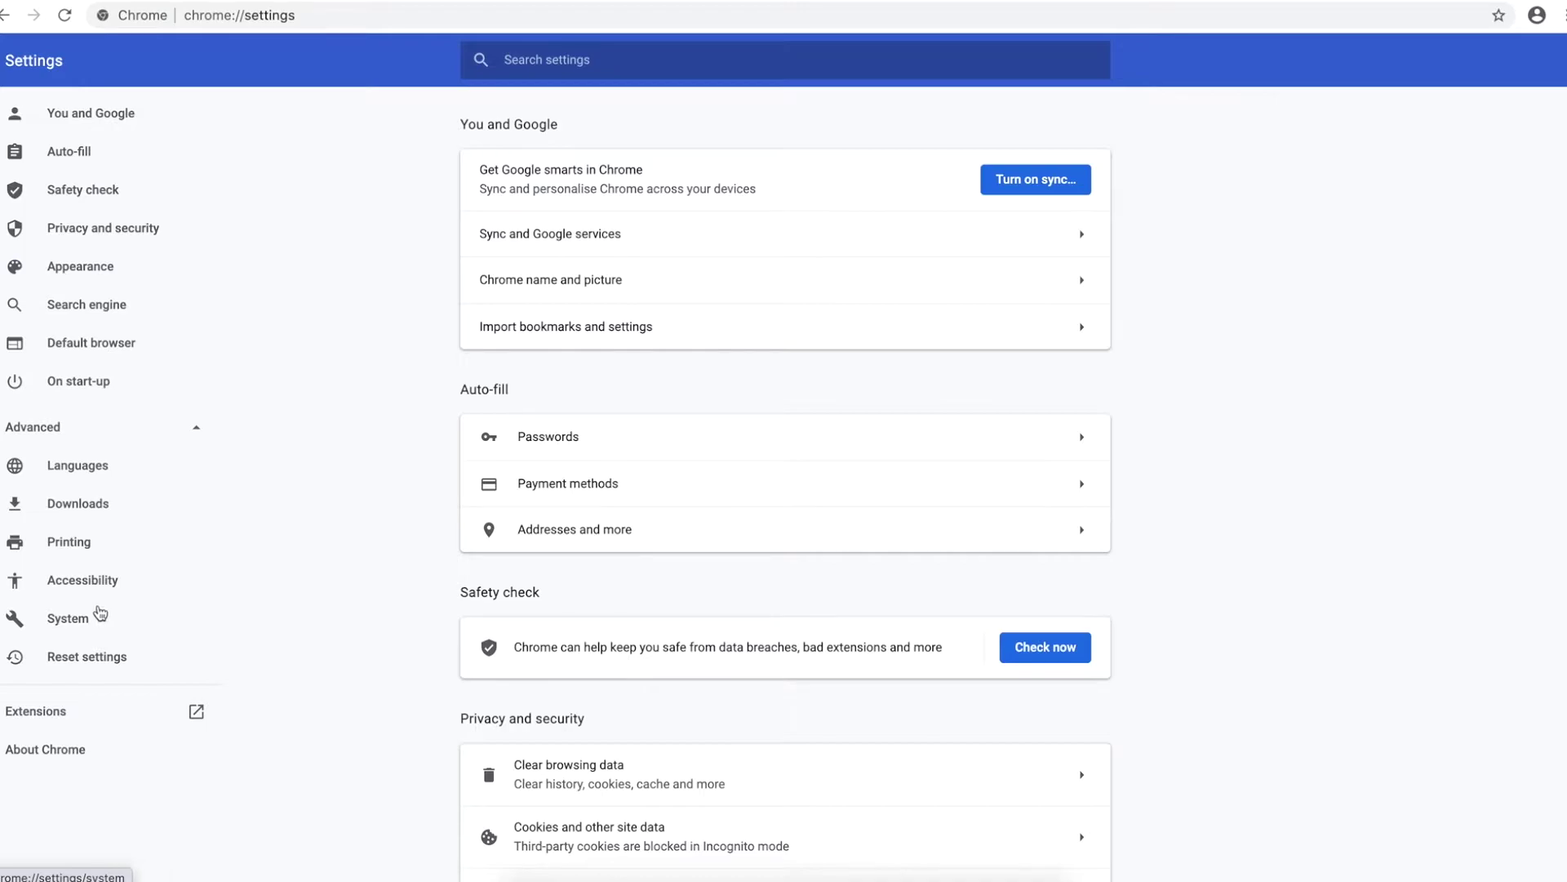
{"action": "left_click", "coordinate": [81, 657]}
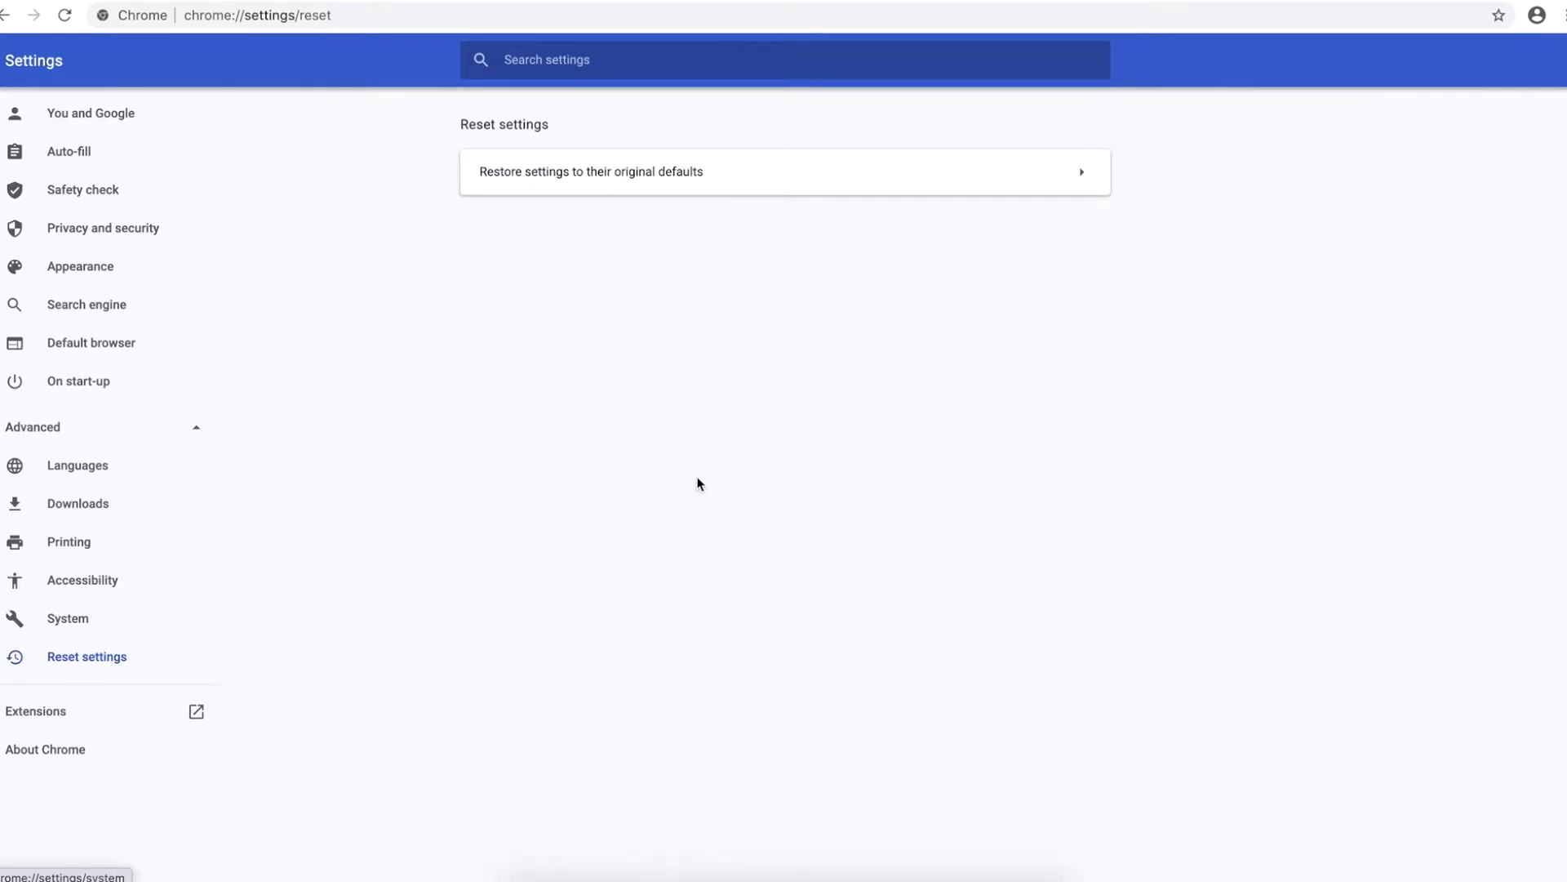
{"action": "left_click", "coordinate": [1071, 184]}
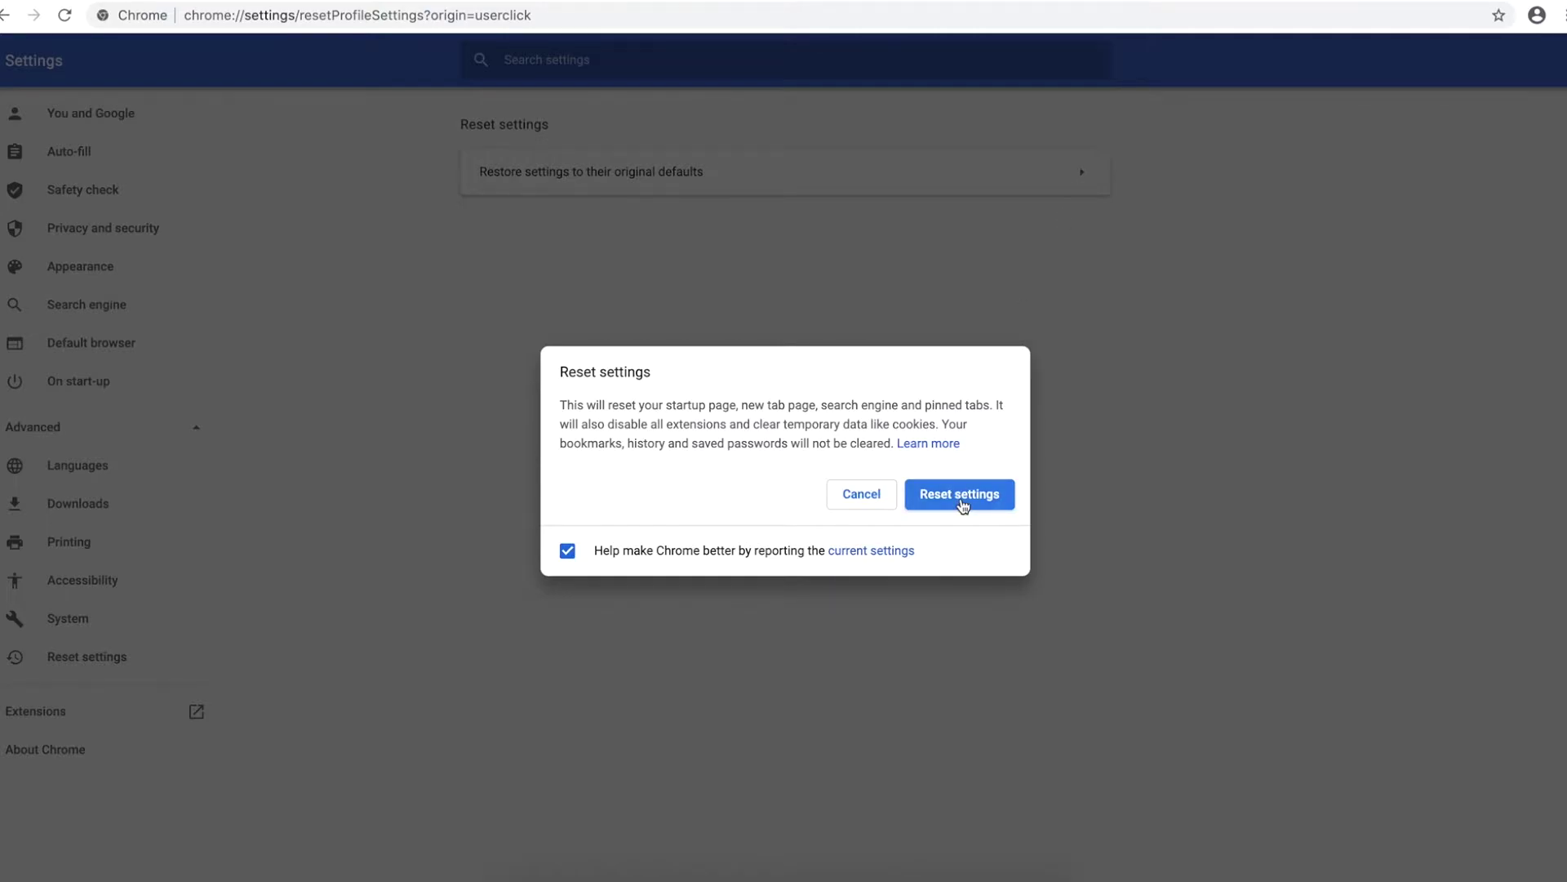
{"action": "left_click", "coordinate": [961, 500]}
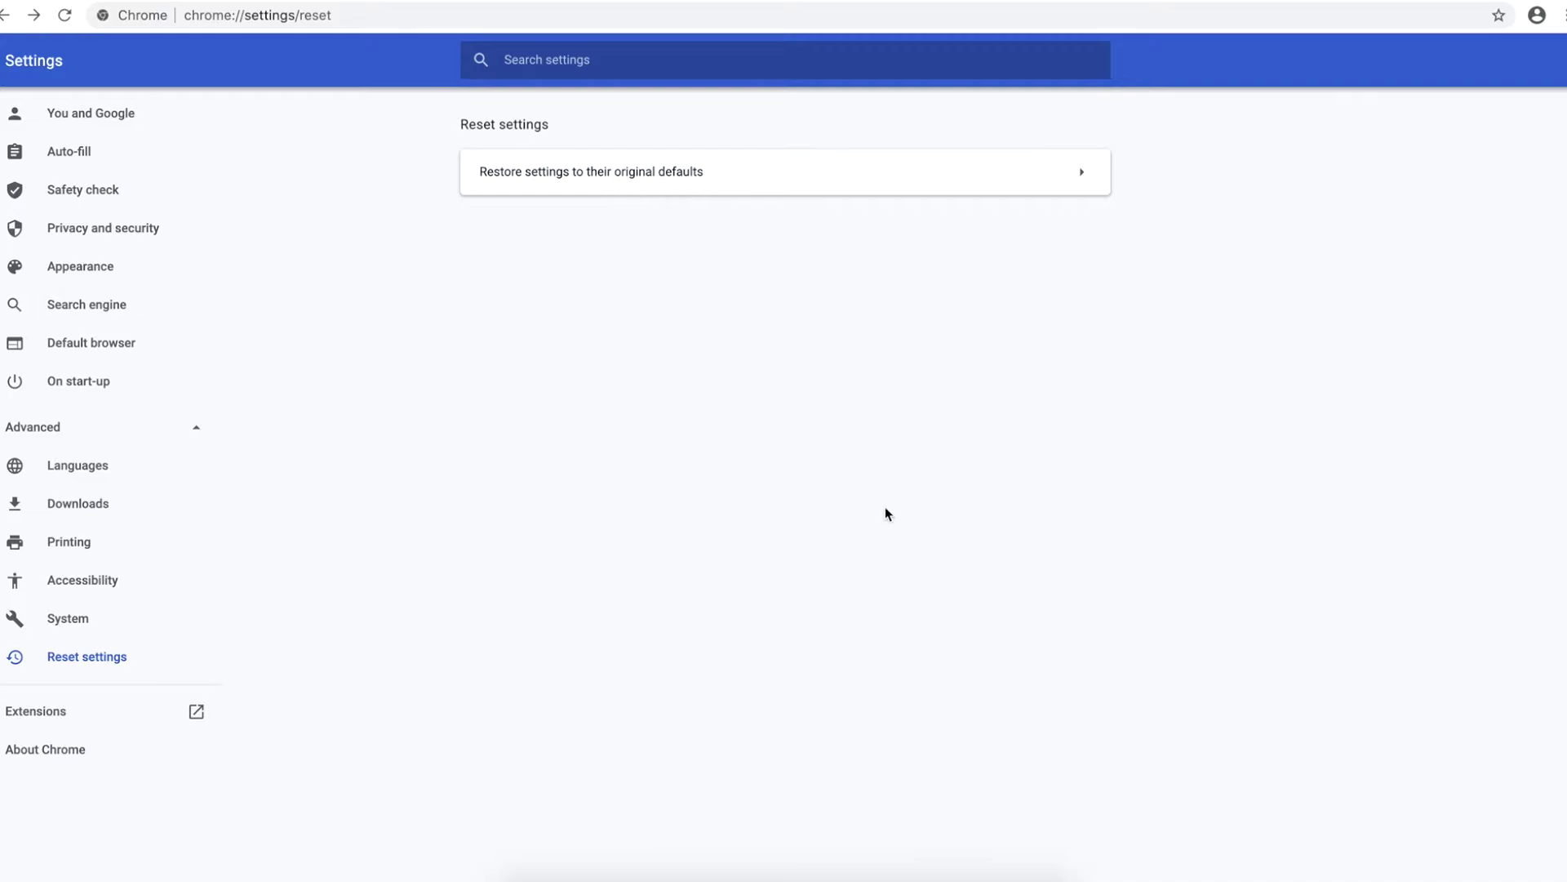
- Browse the System, Accessibility, Printing, Downloads and Languages sections, then return to Reset settings
{"action": "left_click", "coordinate": [71, 622]}
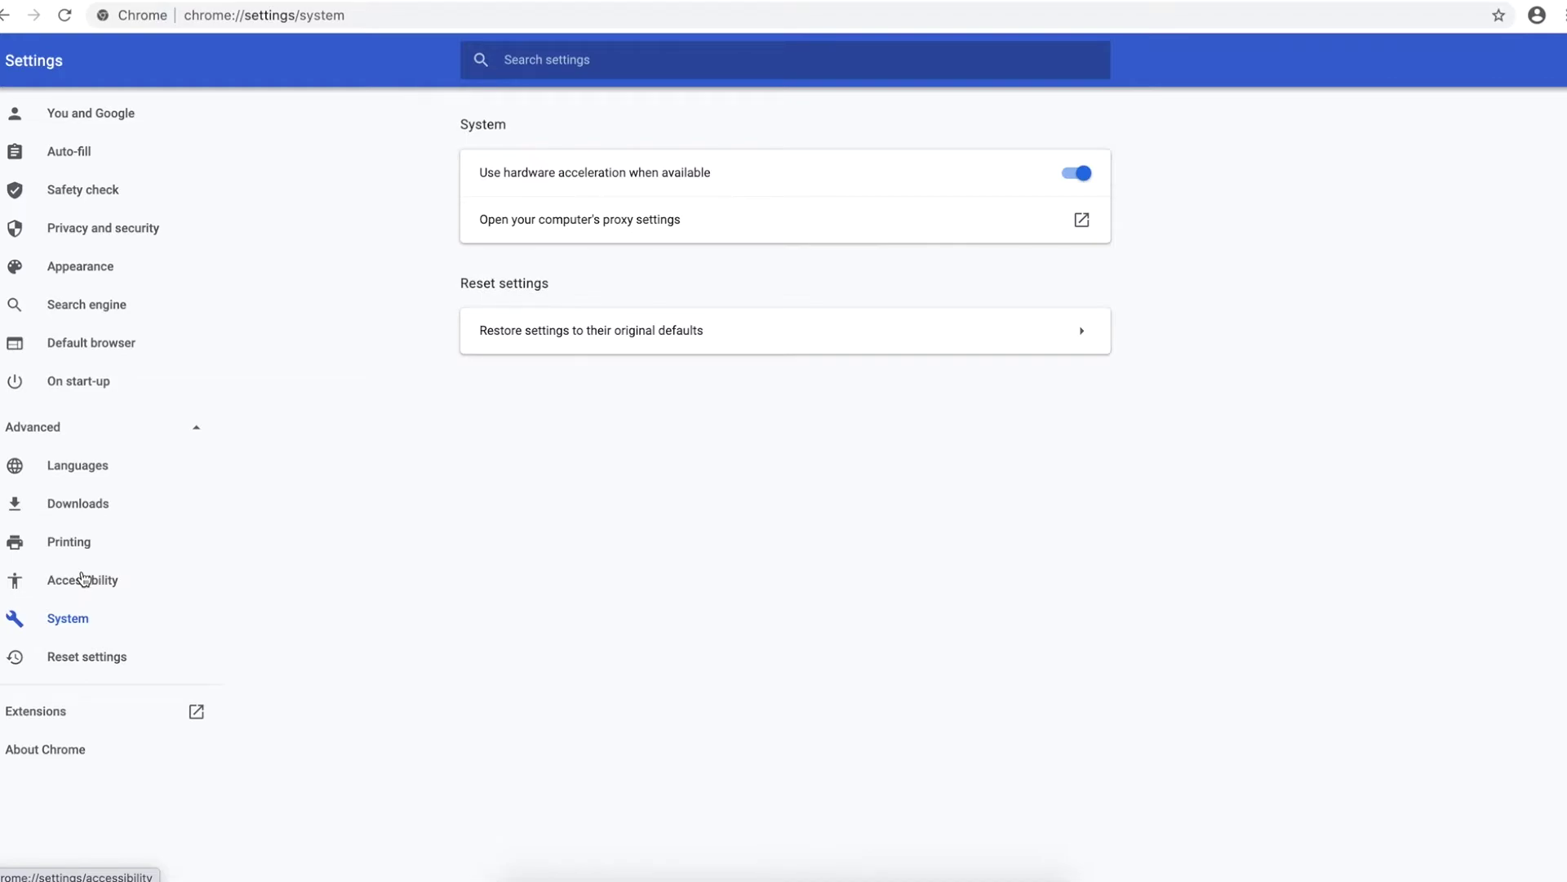
{"action": "left_click", "coordinate": [83, 579]}
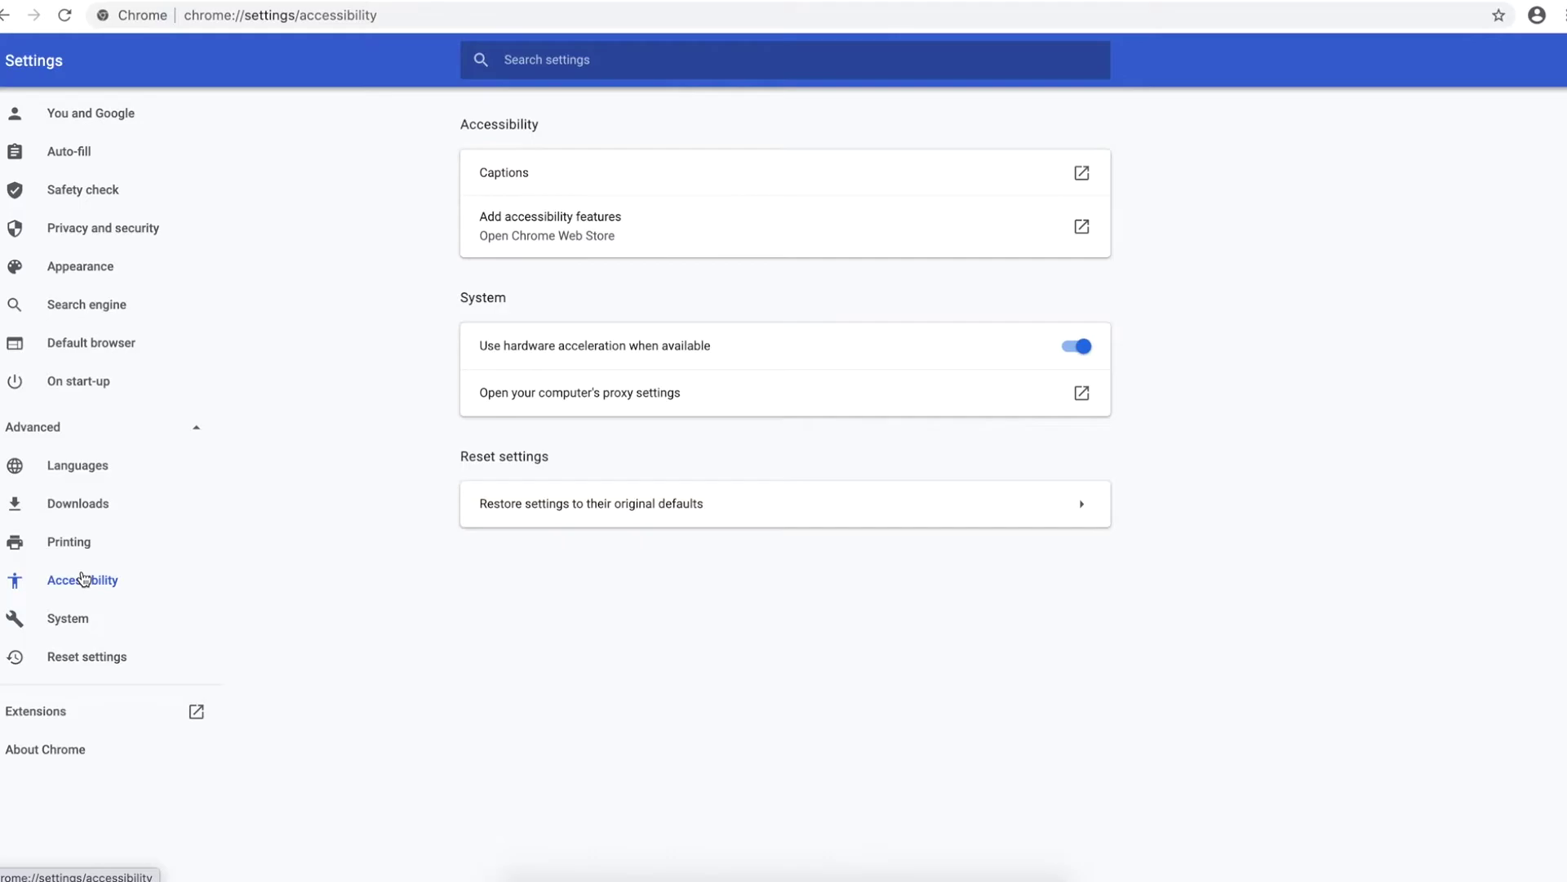
{"action": "left_click", "coordinate": [62, 543]}
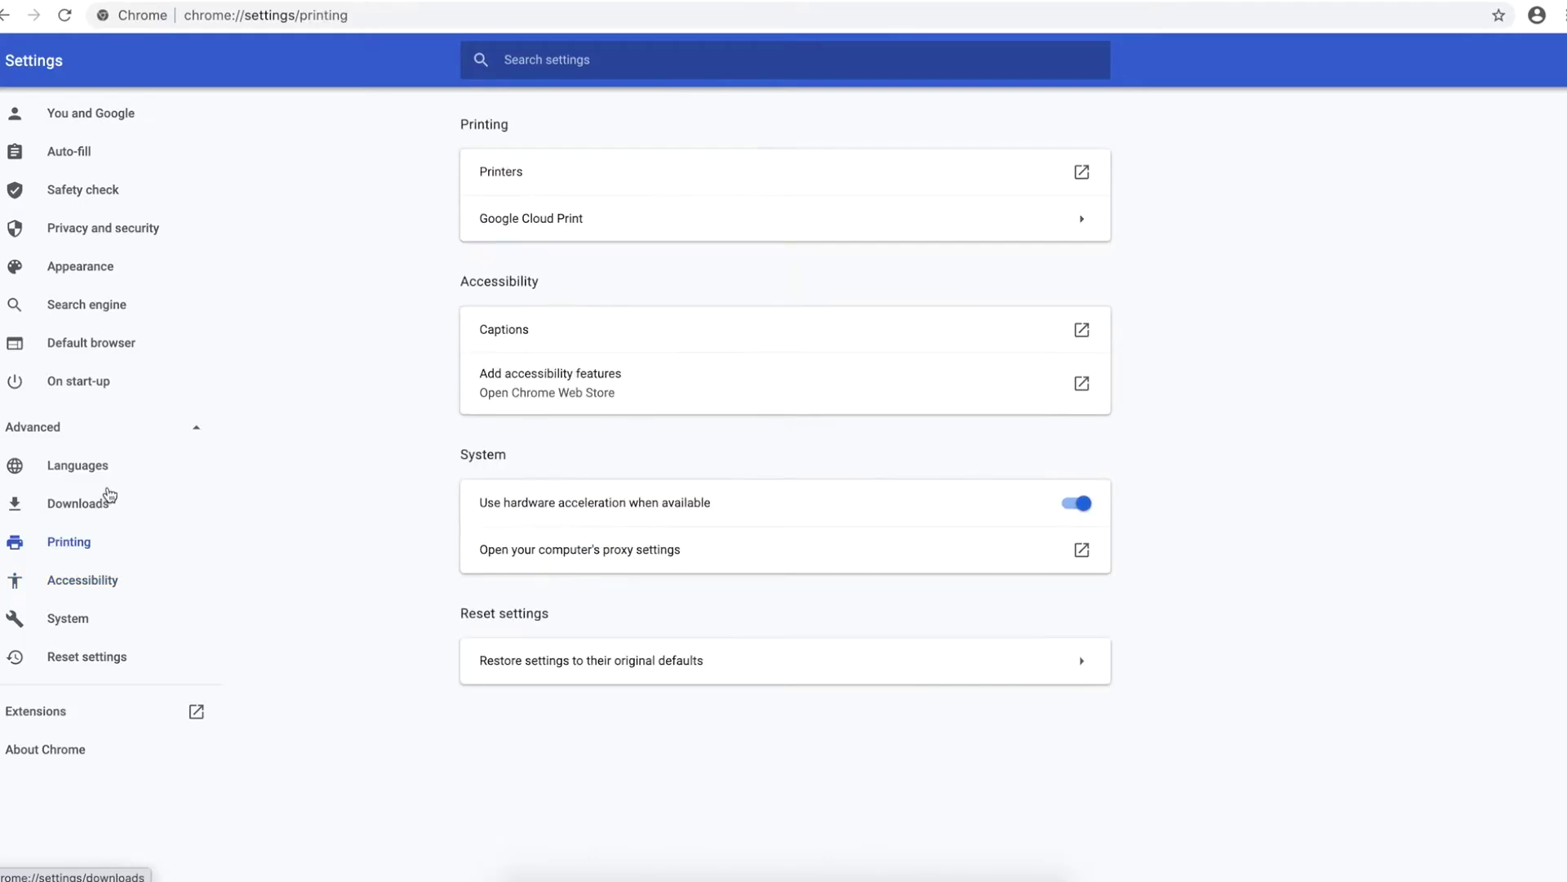
{"action": "left_click", "coordinate": [71, 507]}
{"action": "left_click", "coordinate": [70, 466]}
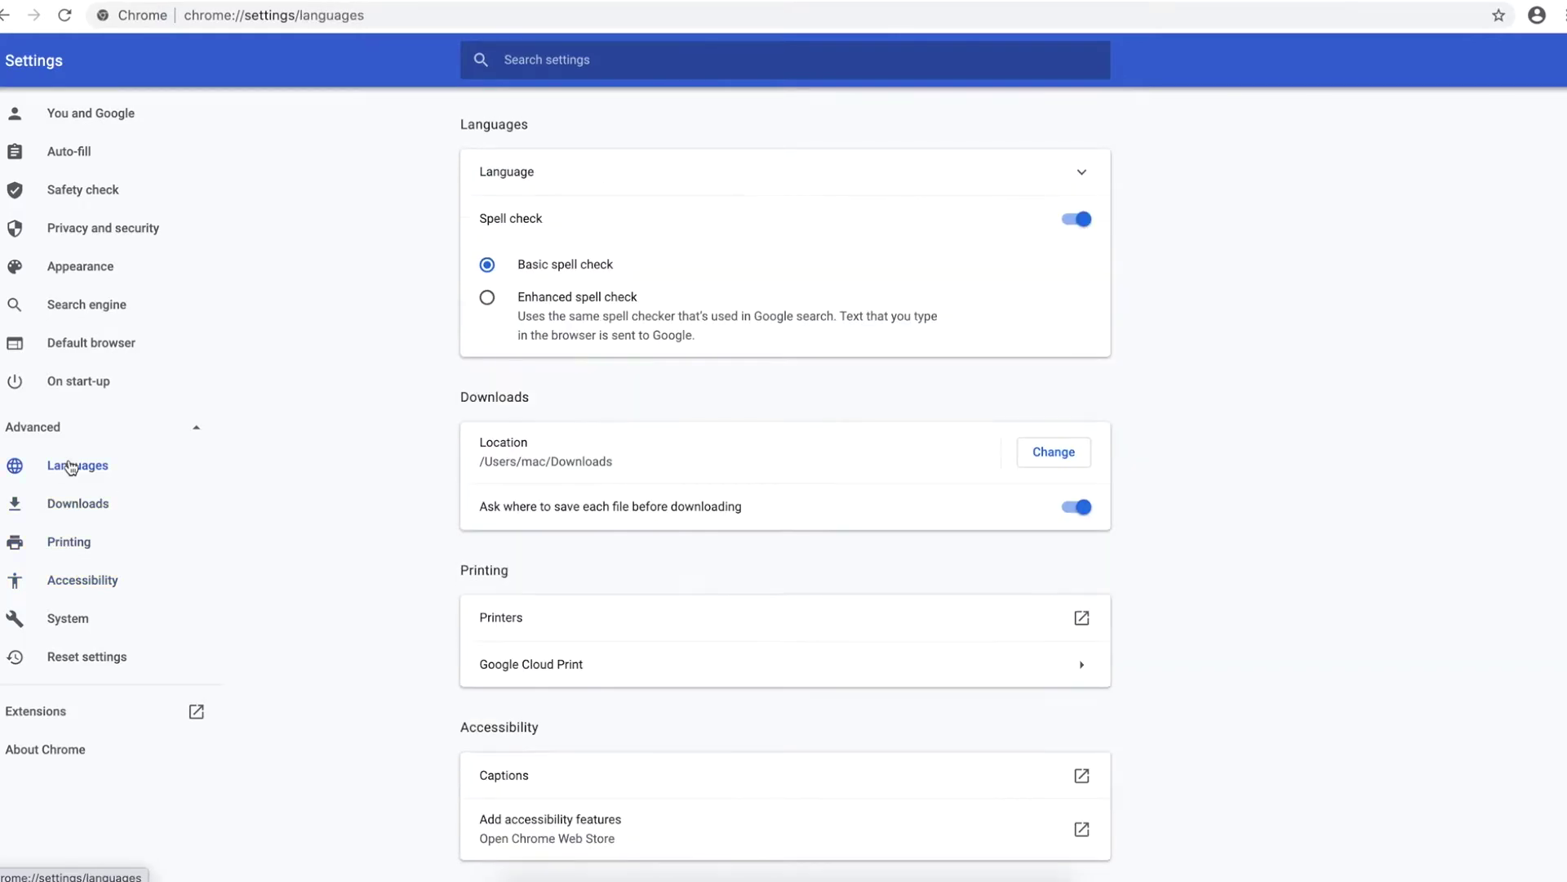
{"action": "left_click", "coordinate": [81, 663]}
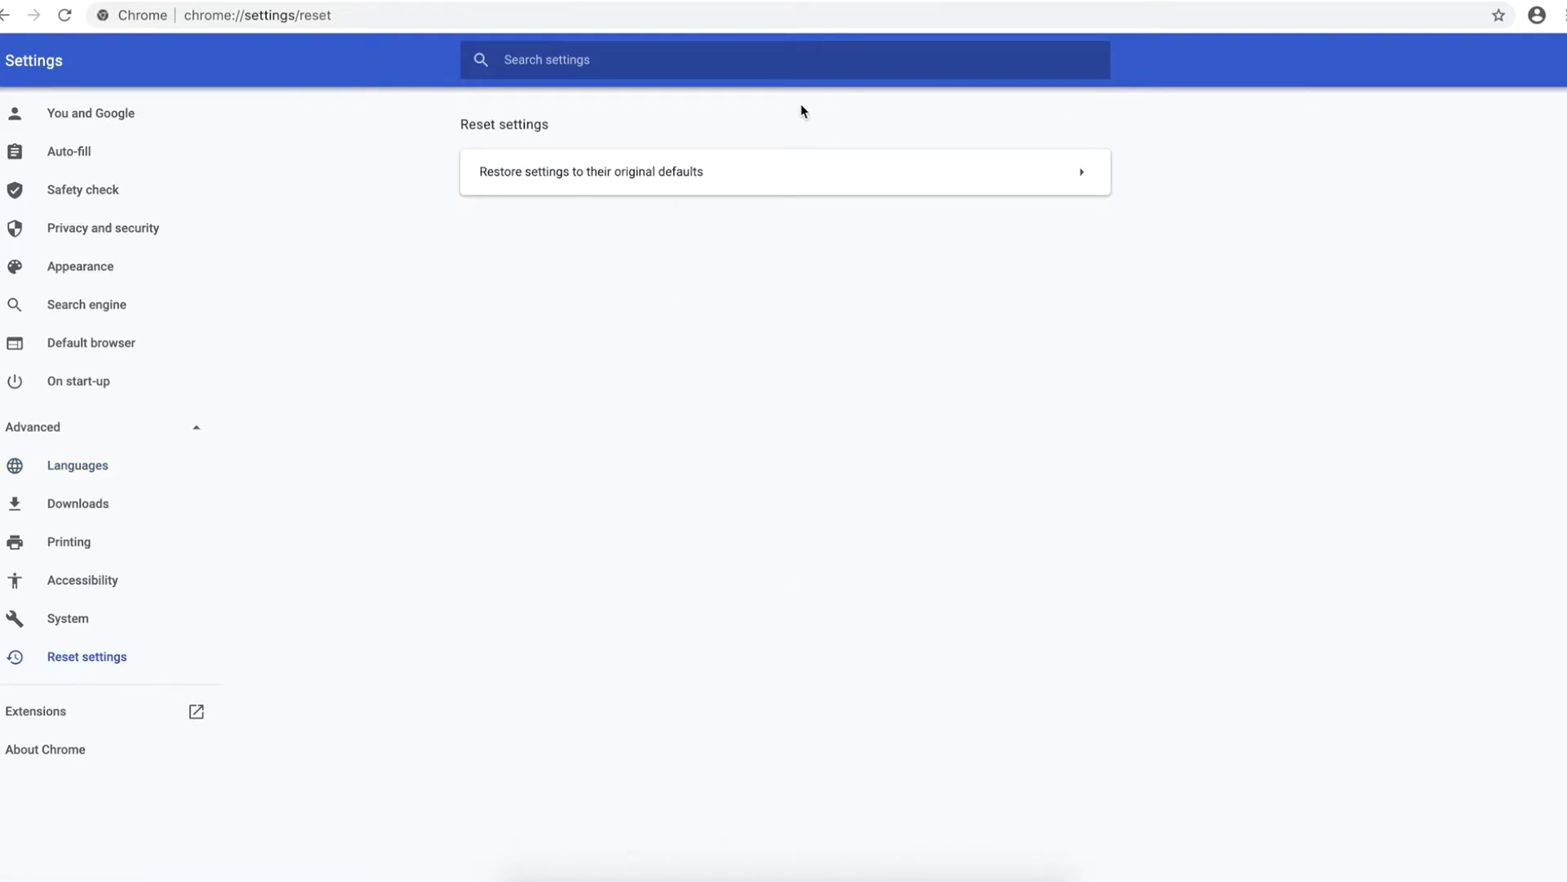
{"action": "left_click", "coordinate": [1561, 15]}
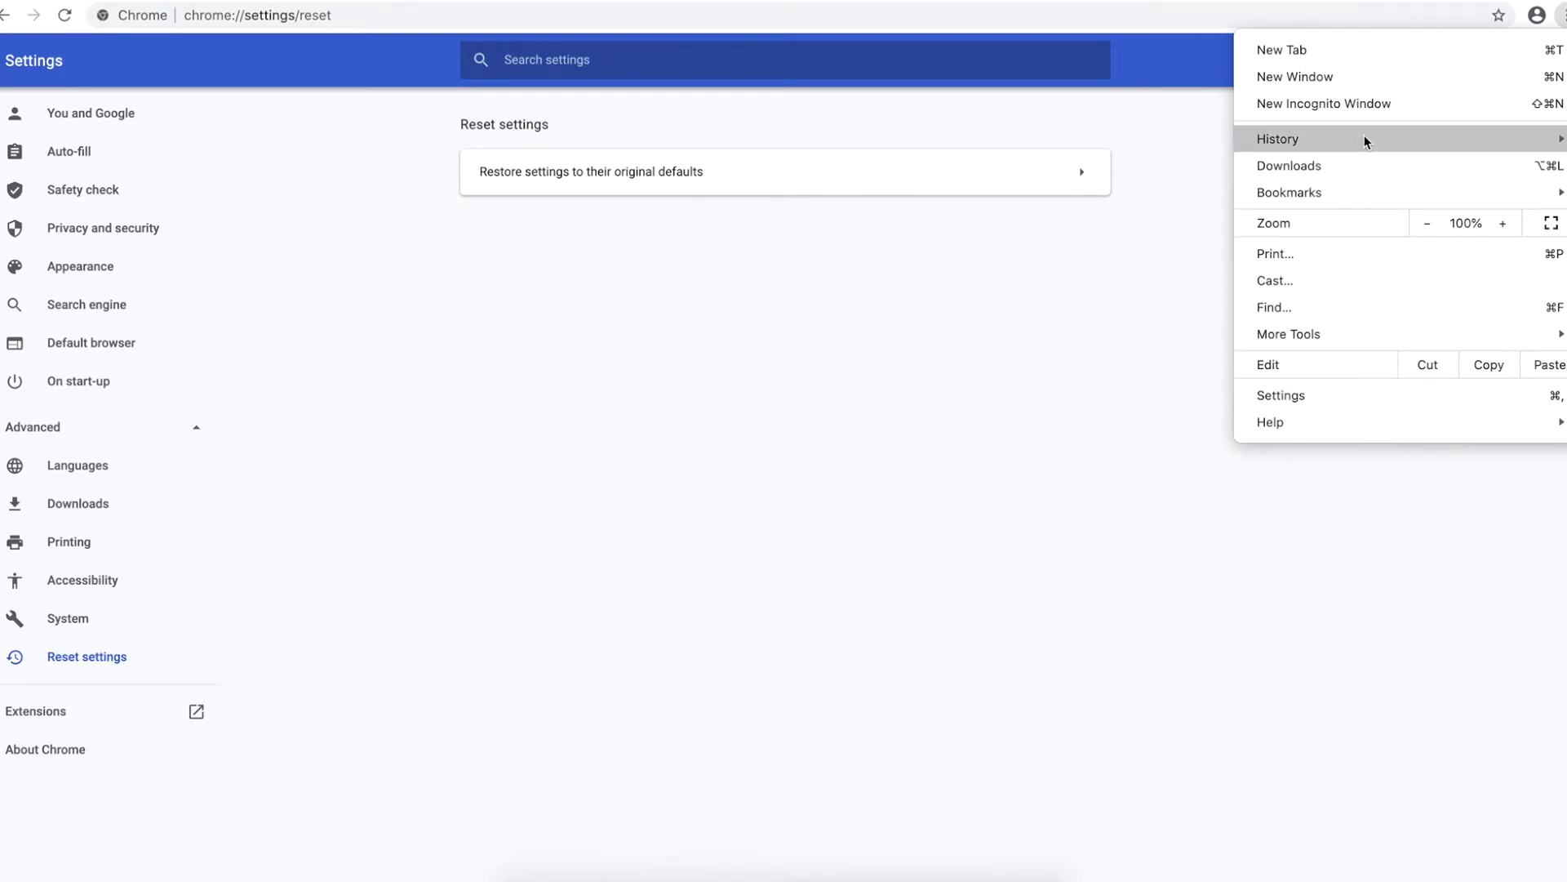
- Bring up Clear browsing data from the History page
{"action": "mouse_move", "coordinate": [1364, 139]}
{"action": "left_click", "coordinate": [1186, 143]}
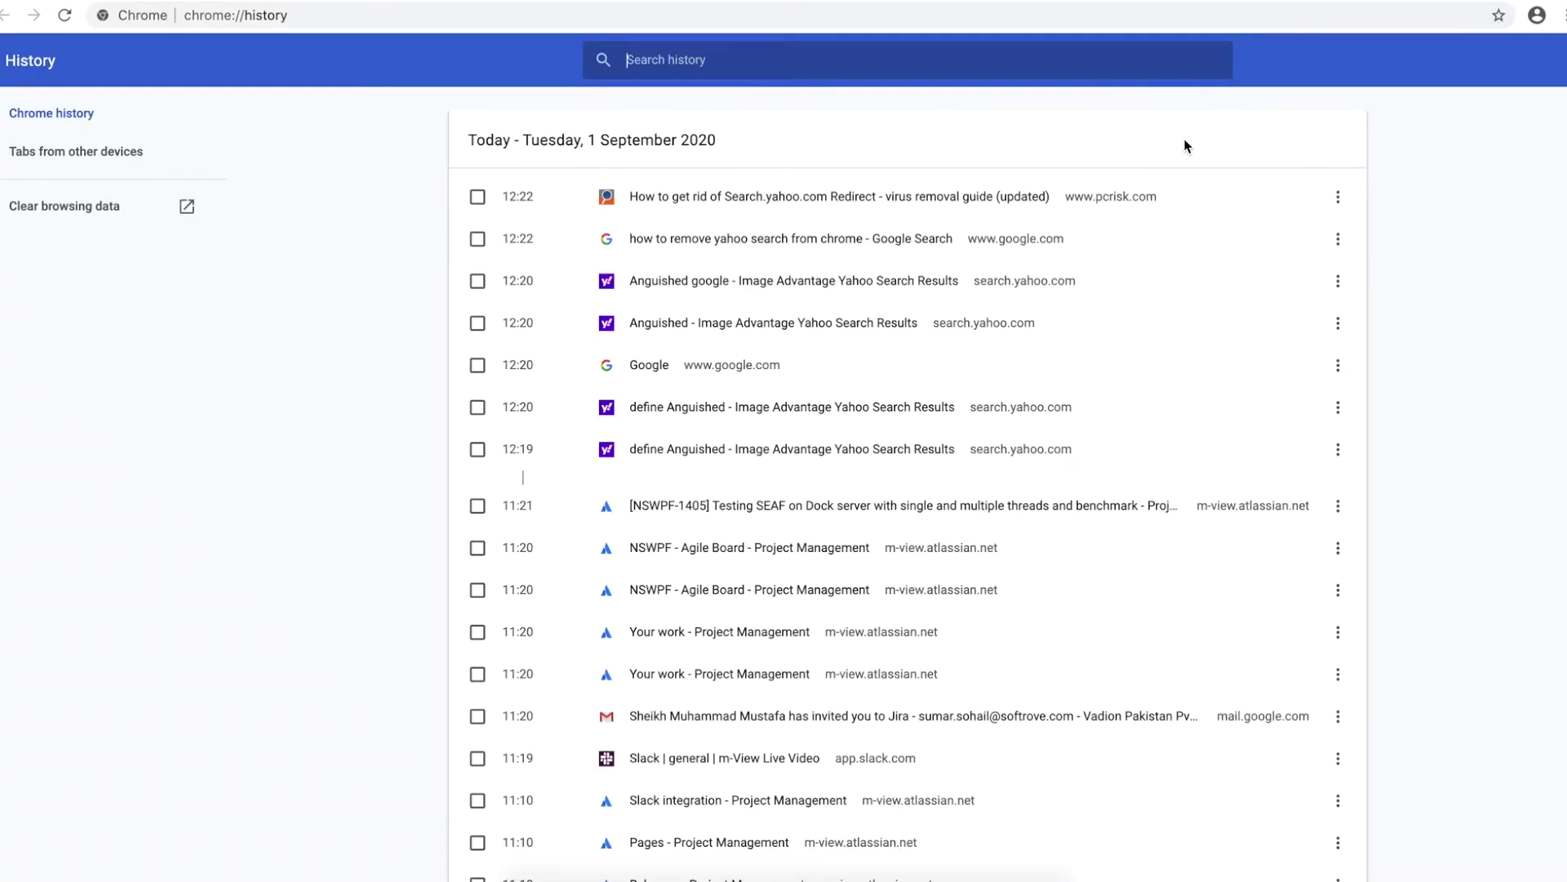
{"action": "left_click", "coordinate": [83, 208]}
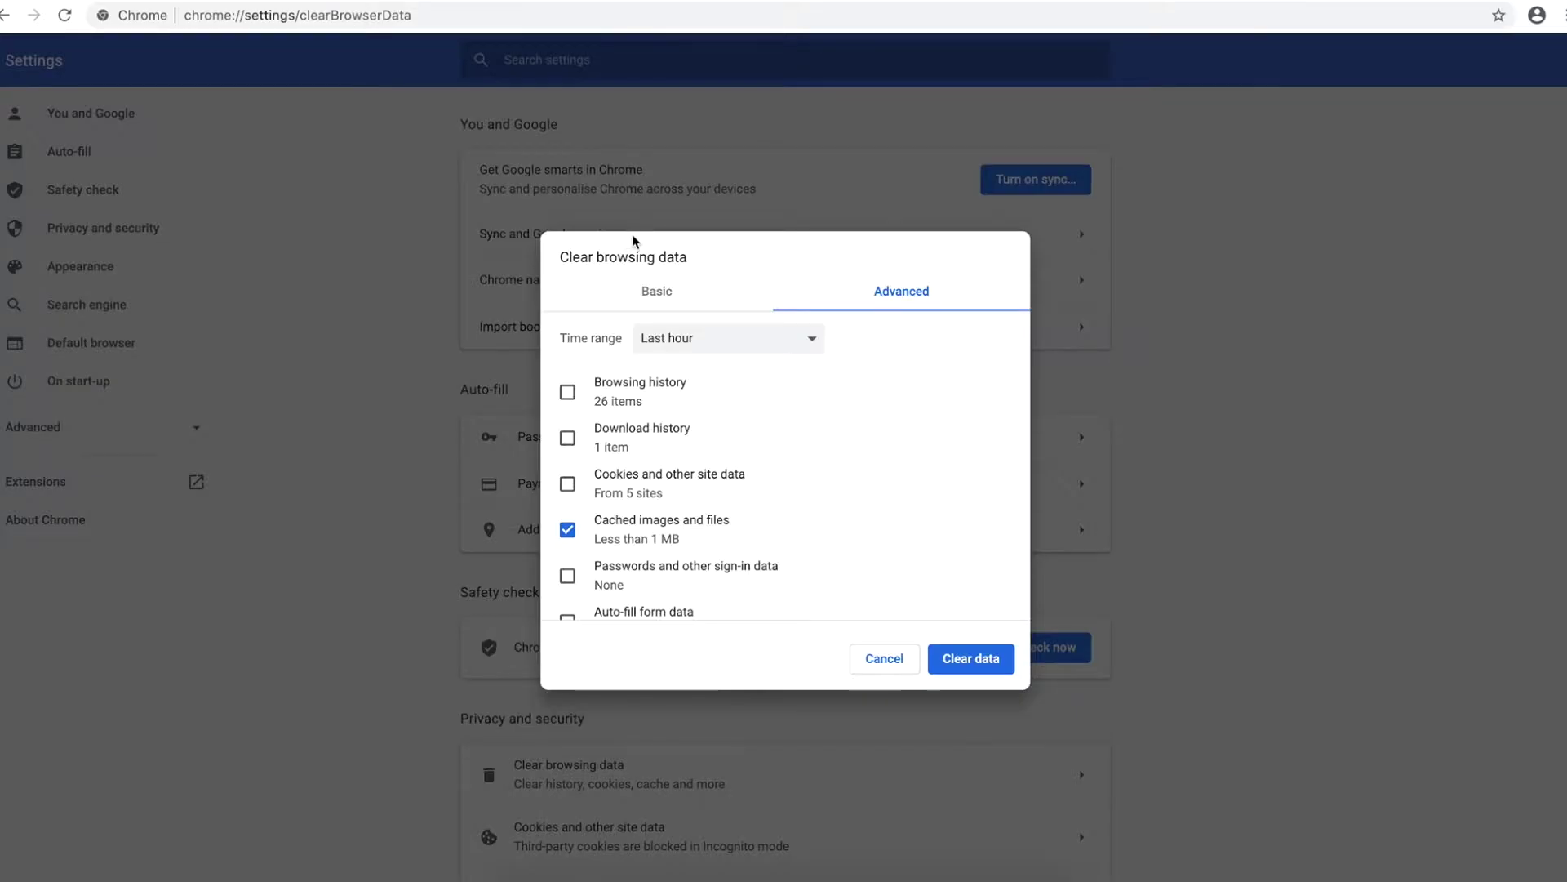
{"action": "scroll", "coordinate": [653, 489], "scroll_direction": "down", "scroll_amount": 2}
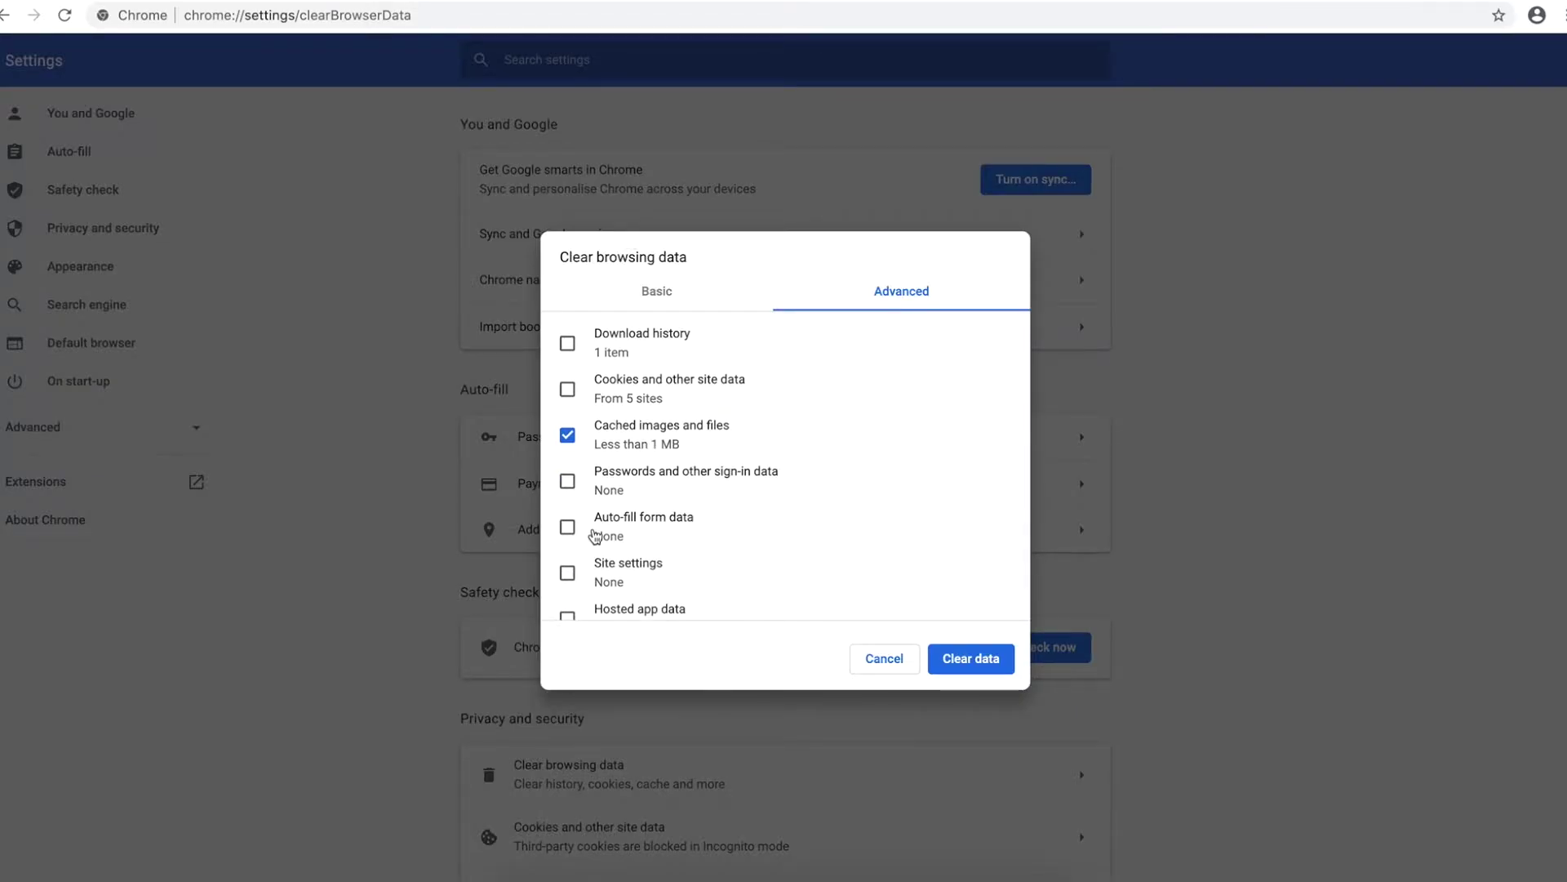
{"action": "scroll", "coordinate": [579, 553], "scroll_direction": "down", "scroll_amount": 1}
{"action": "scroll", "coordinate": [579, 553], "scroll_direction": "up", "scroll_amount": 3}
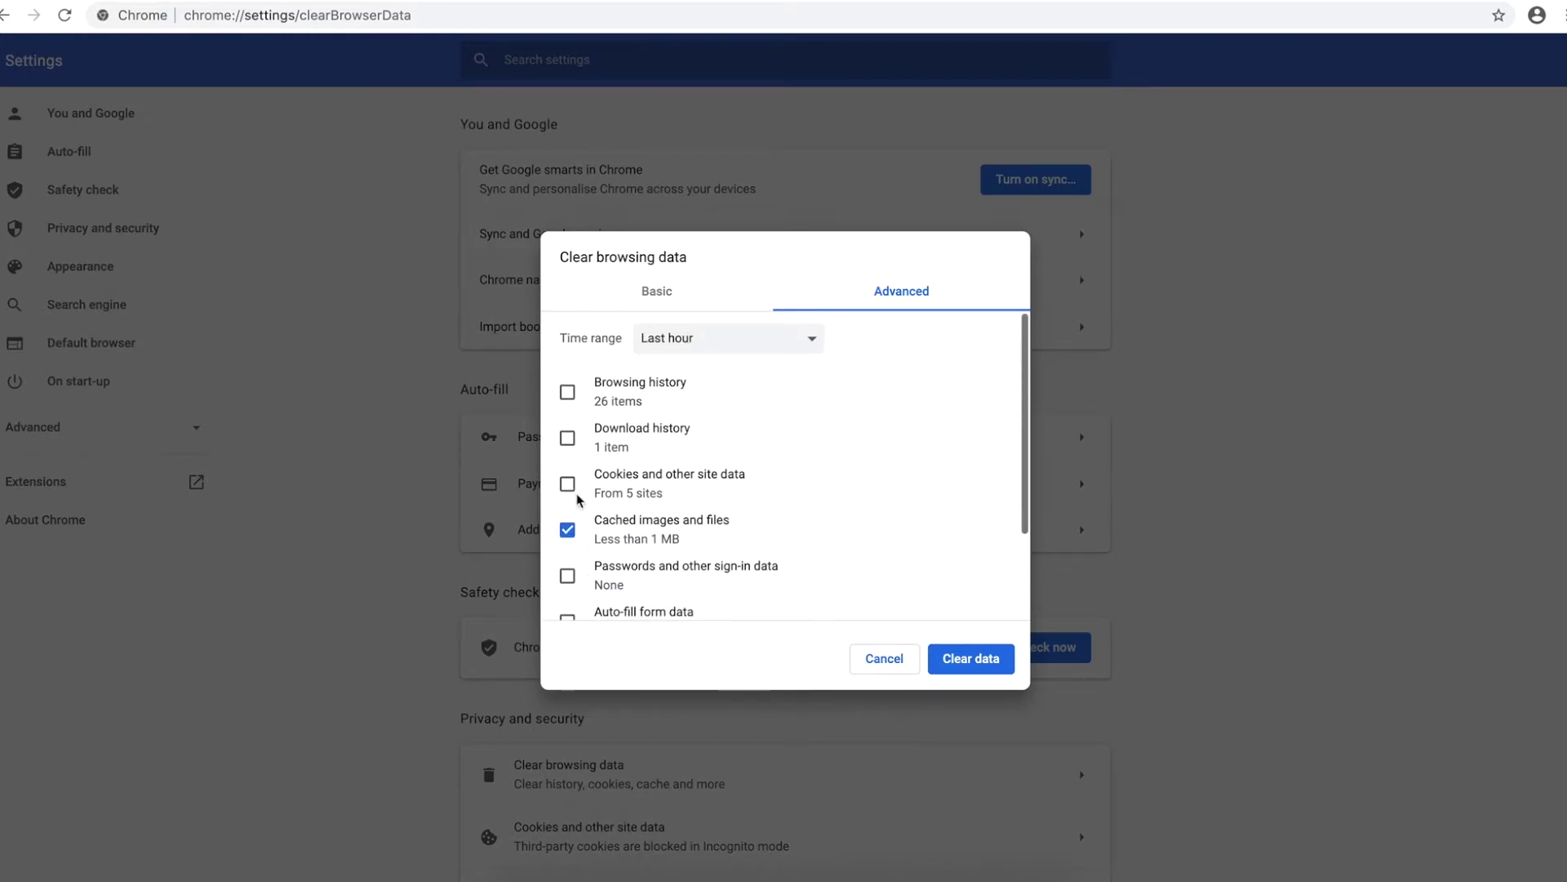
{"action": "scroll", "coordinate": [608, 500], "scroll_direction": "down", "scroll_amount": 1}
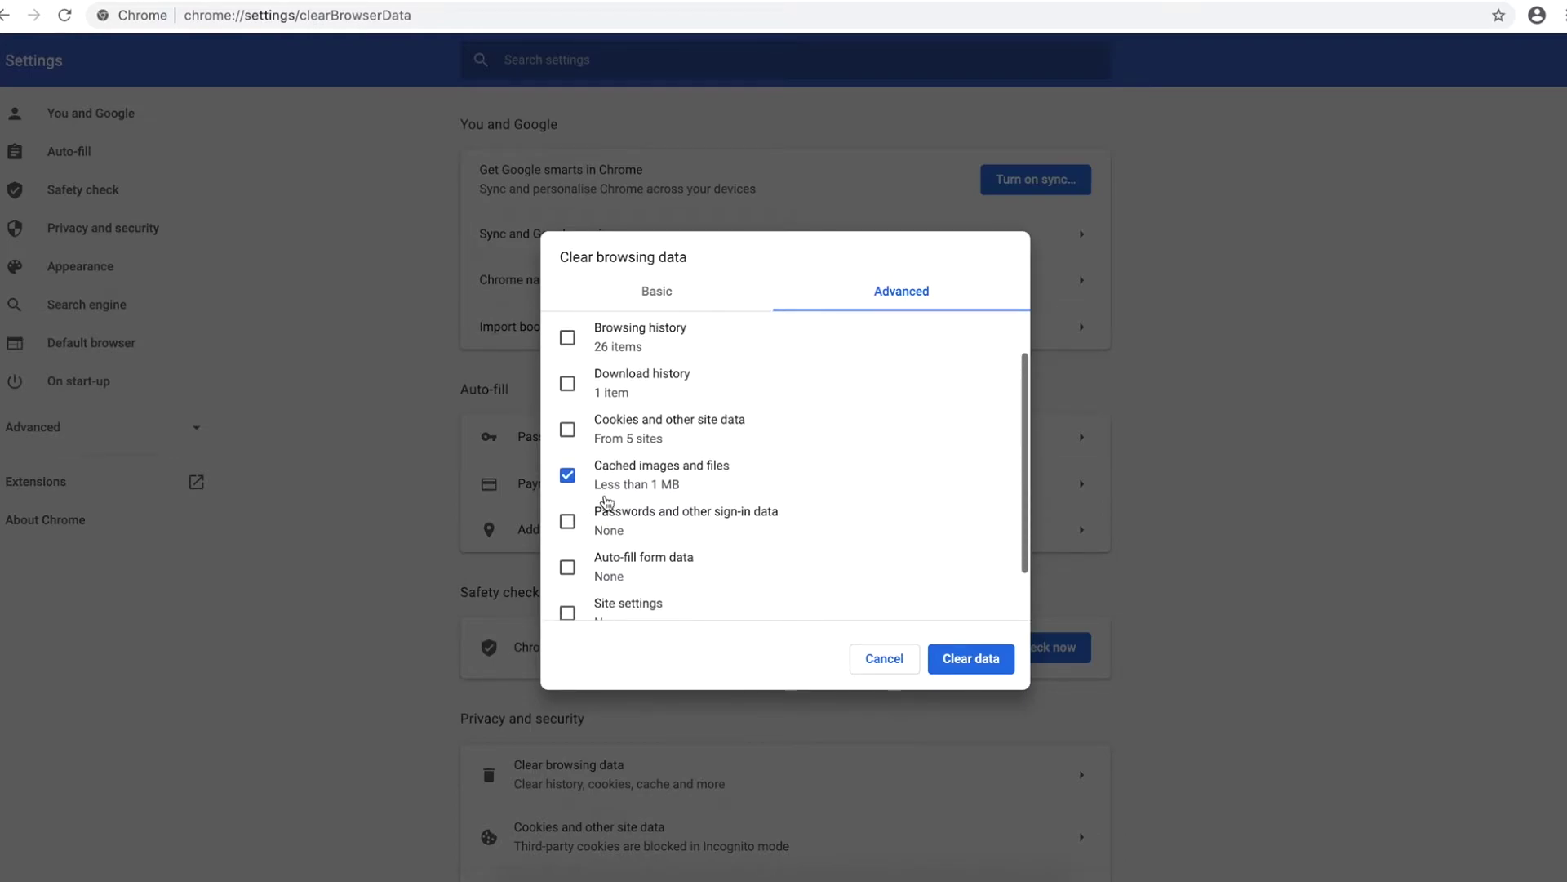
- Clear the last hour's download history and cookies, leaving cached images and files unticked
{"action": "left_click", "coordinate": [568, 385]}
{"action": "scroll", "coordinate": [612, 500], "scroll_direction": "down", "scroll_amount": 1}
{"action": "left_click", "coordinate": [569, 403]}
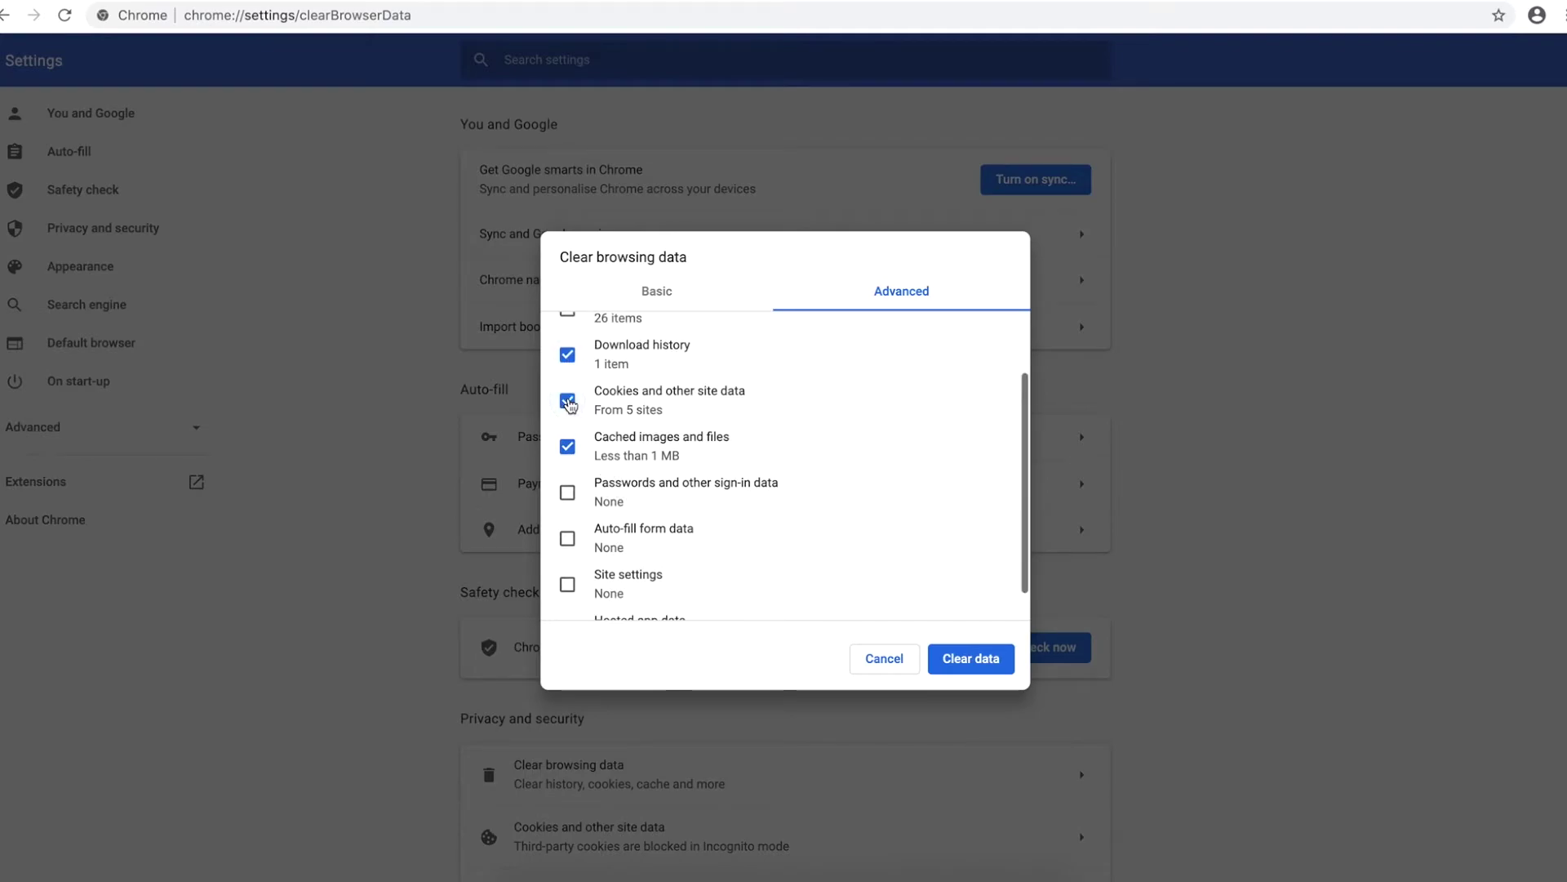
{"action": "left_click", "coordinate": [569, 447]}
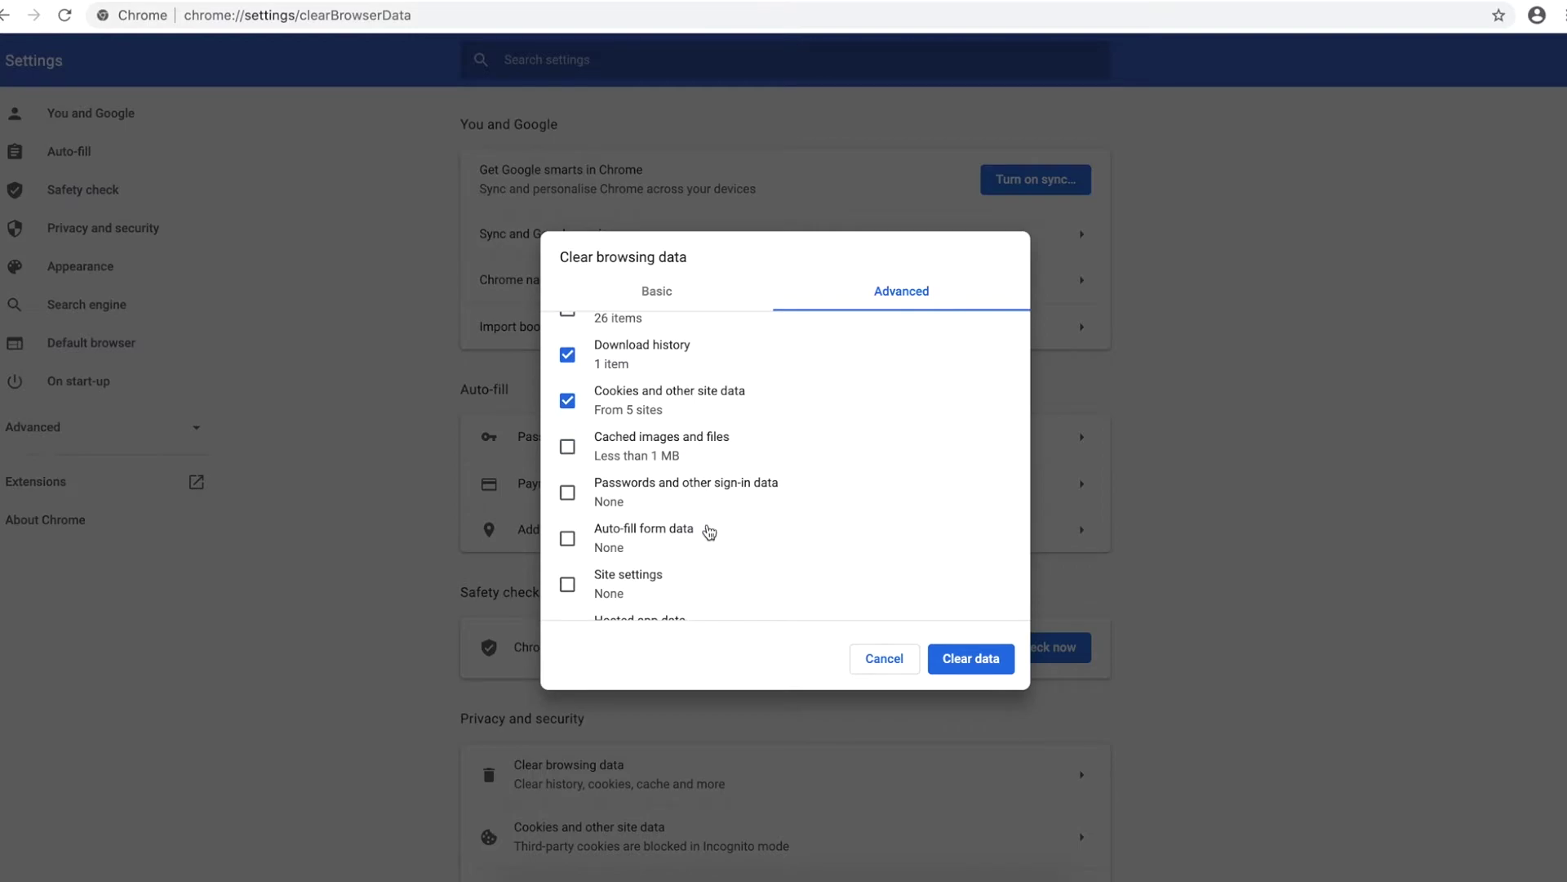
{"action": "scroll", "coordinate": [709, 532], "scroll_direction": "down", "scroll_amount": 1}
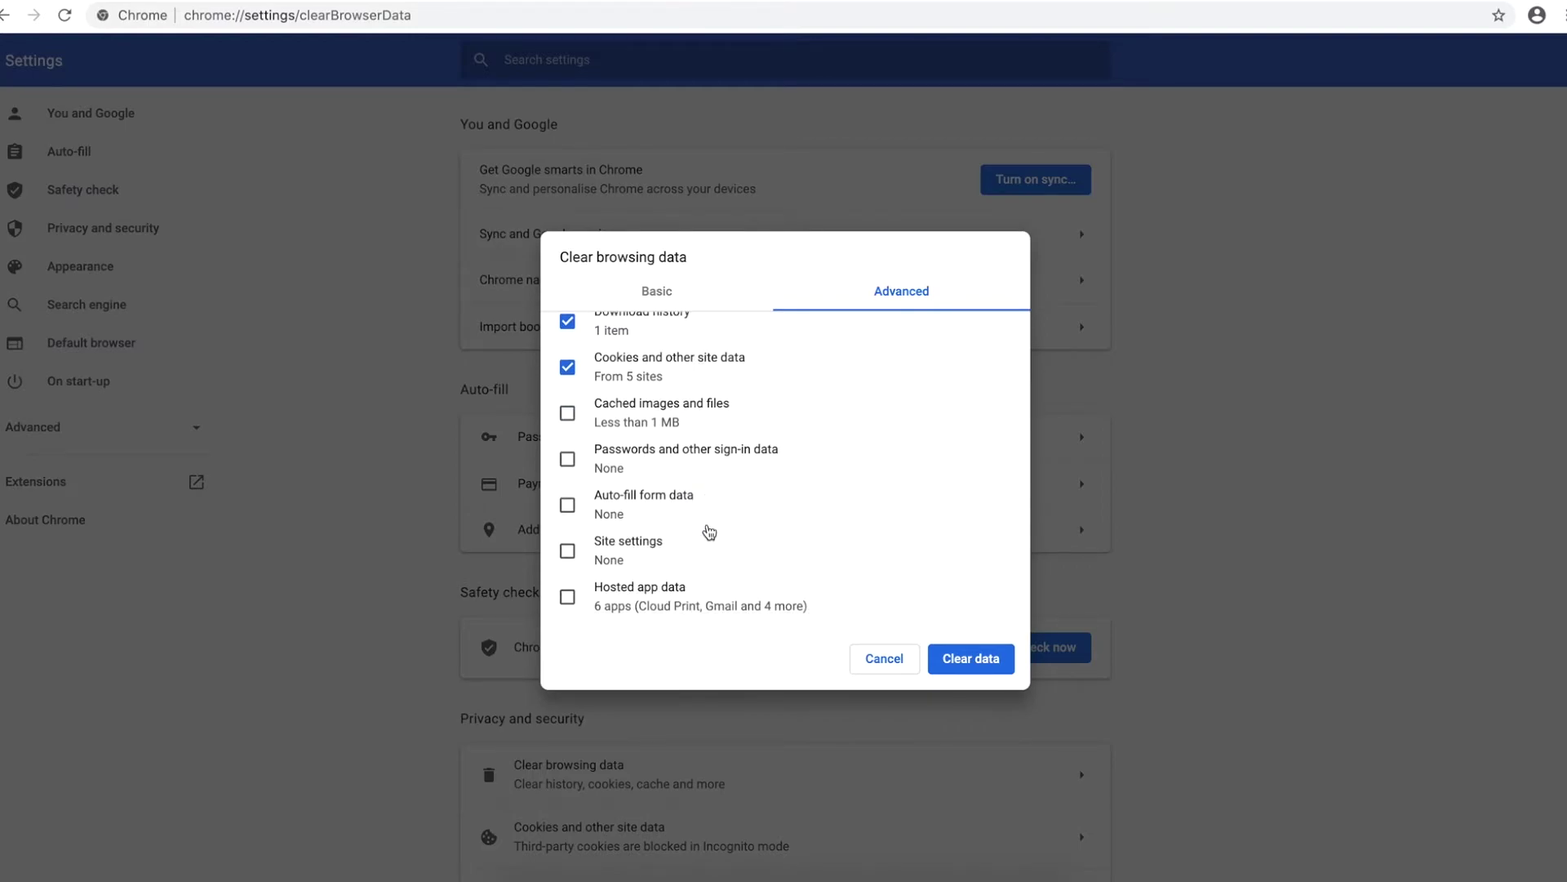
{"action": "scroll", "coordinate": [710, 532], "scroll_direction": "up", "scroll_amount": 3}
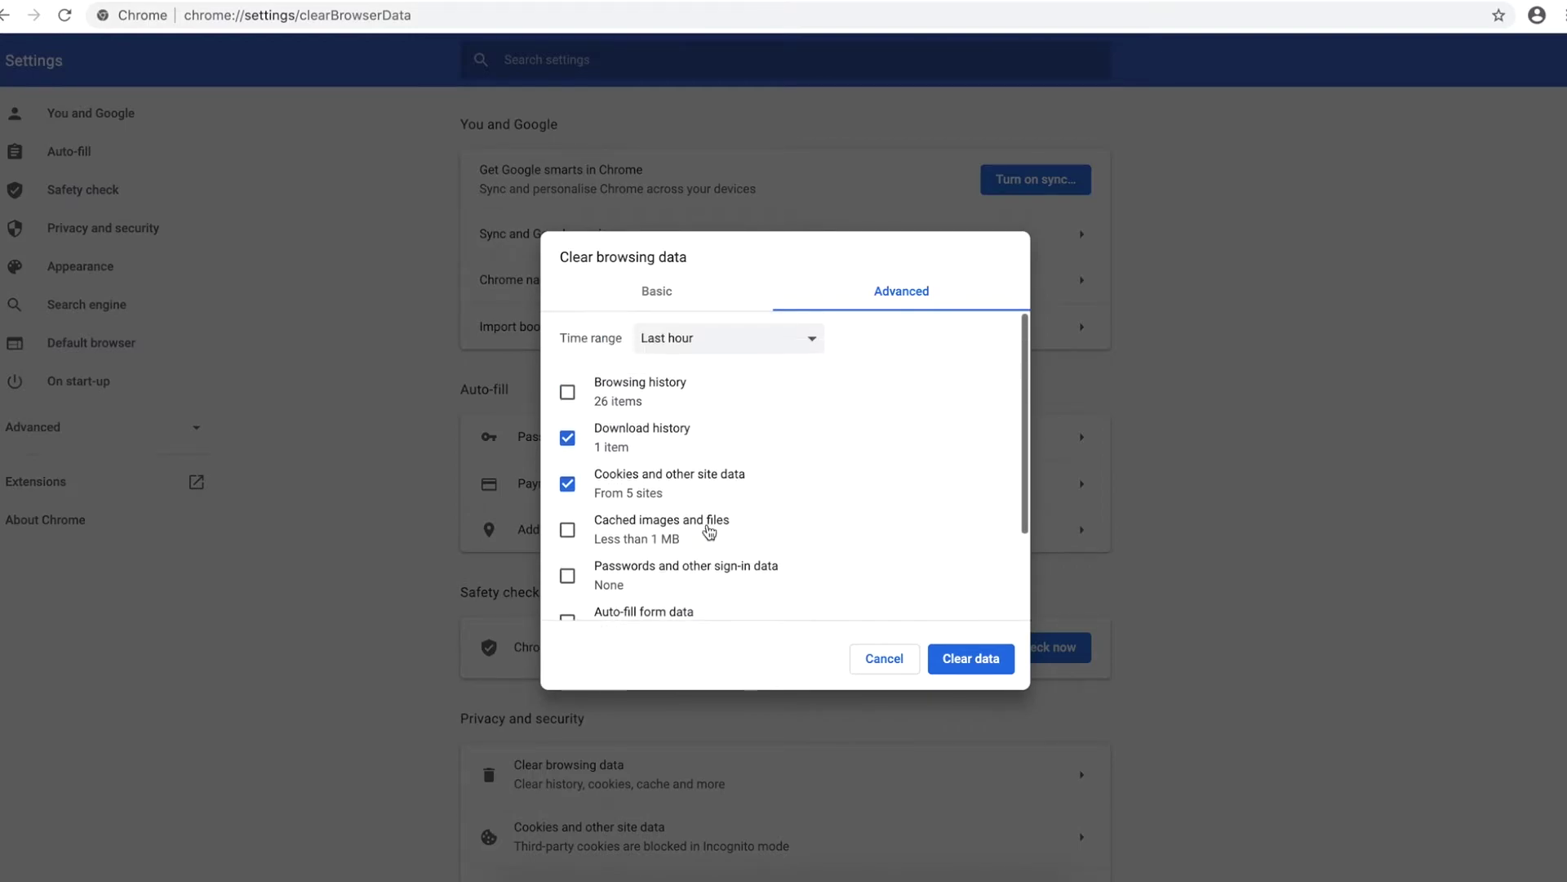
{"action": "left_click", "coordinate": [955, 669]}
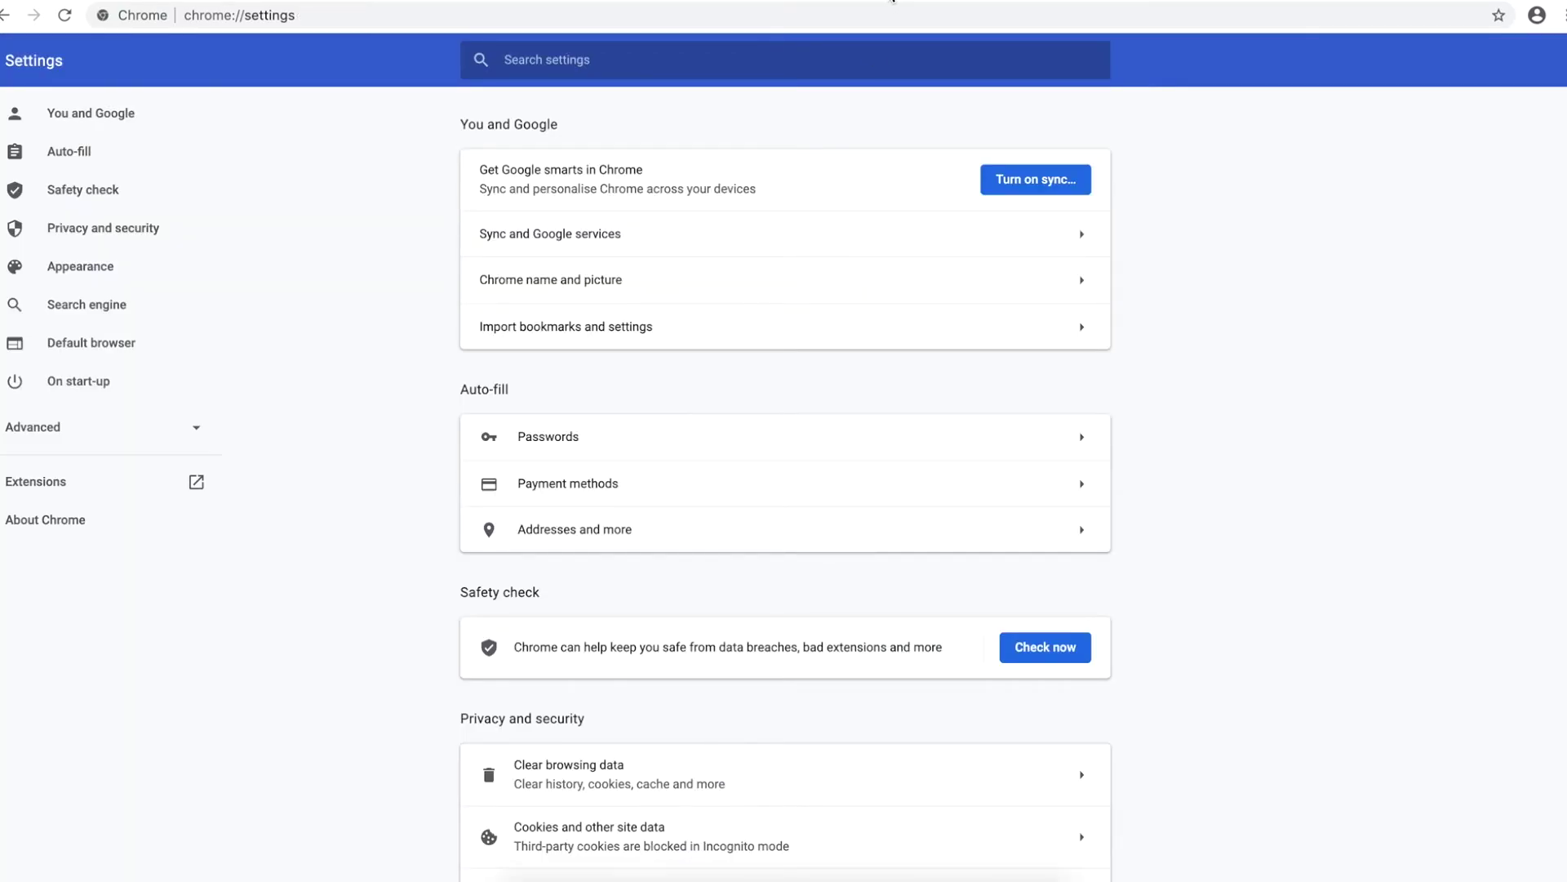
- On a new tab, search 'Anguish' from the Google page's own search box
{"action": "key", "text": "ctrl+t"}
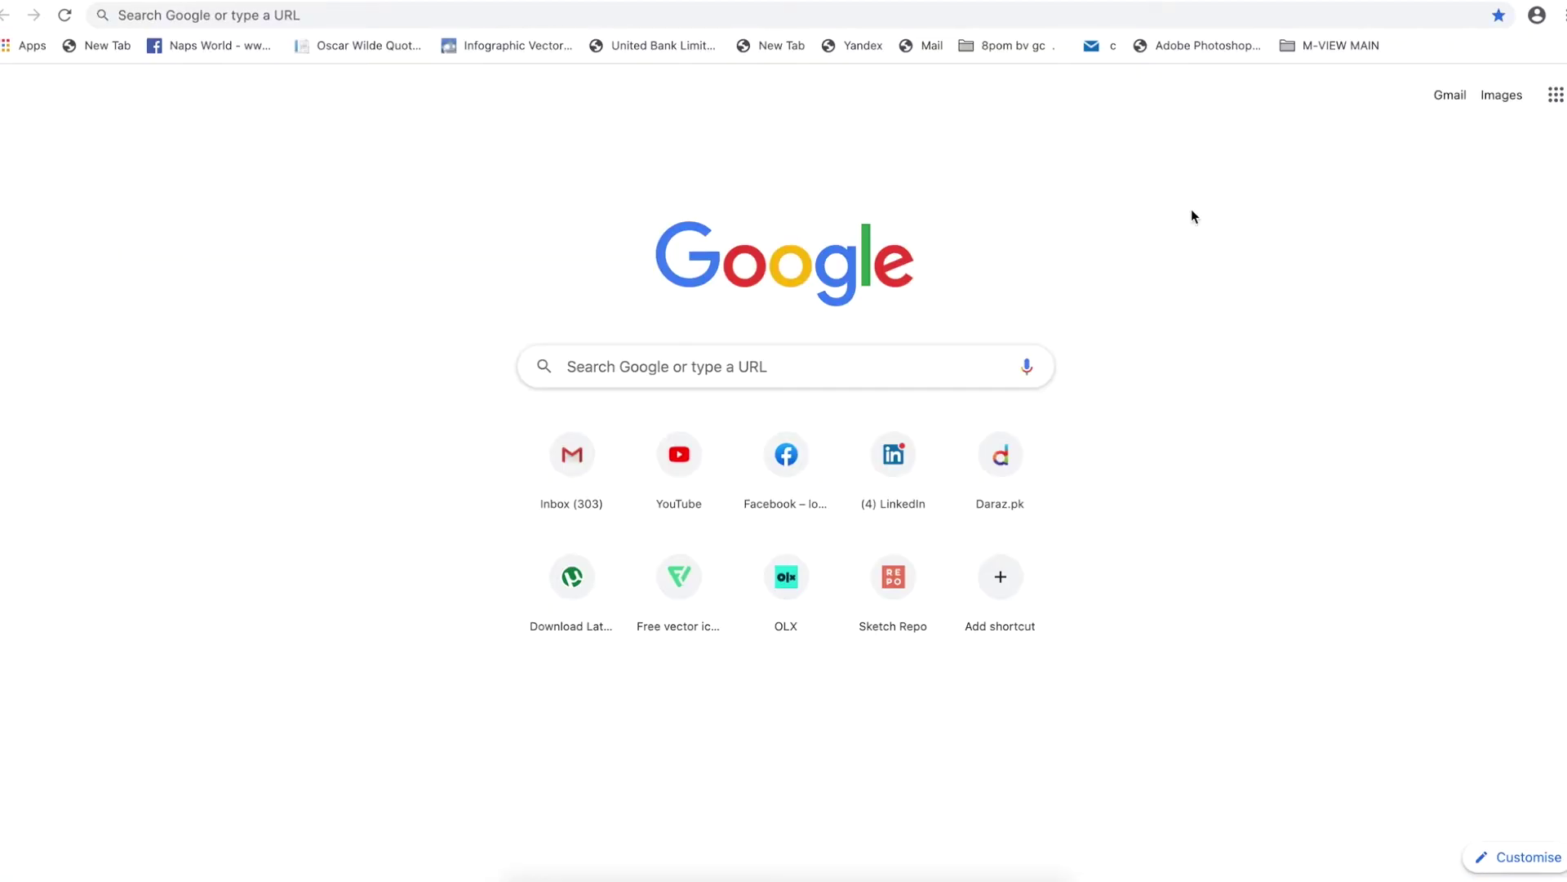
{"action": "left_click", "coordinate": [994, 18]}
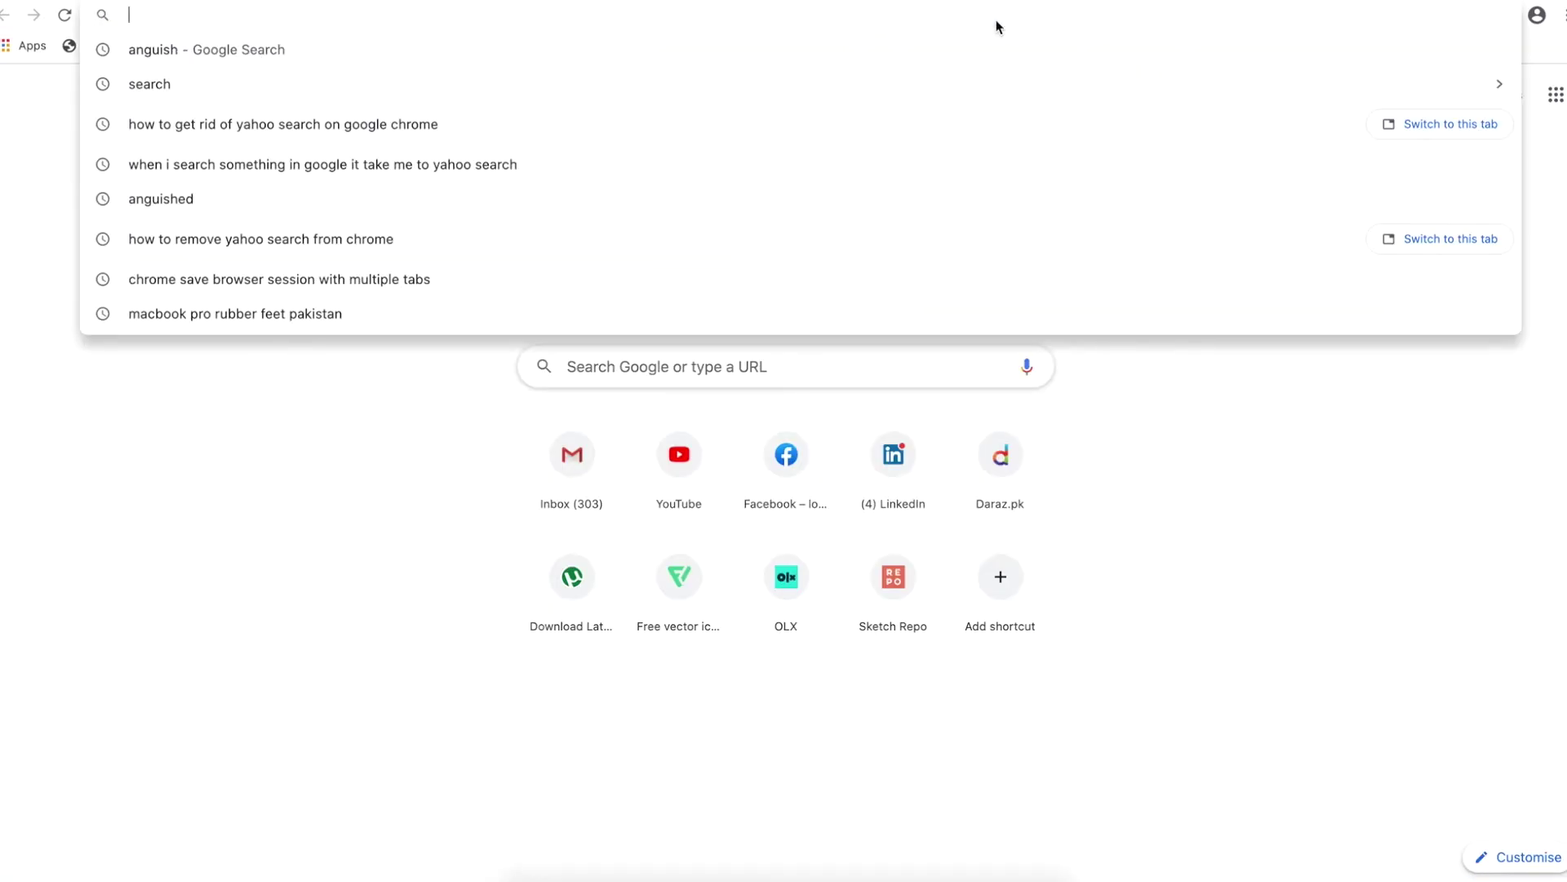
{"action": "type", "text": "An"}
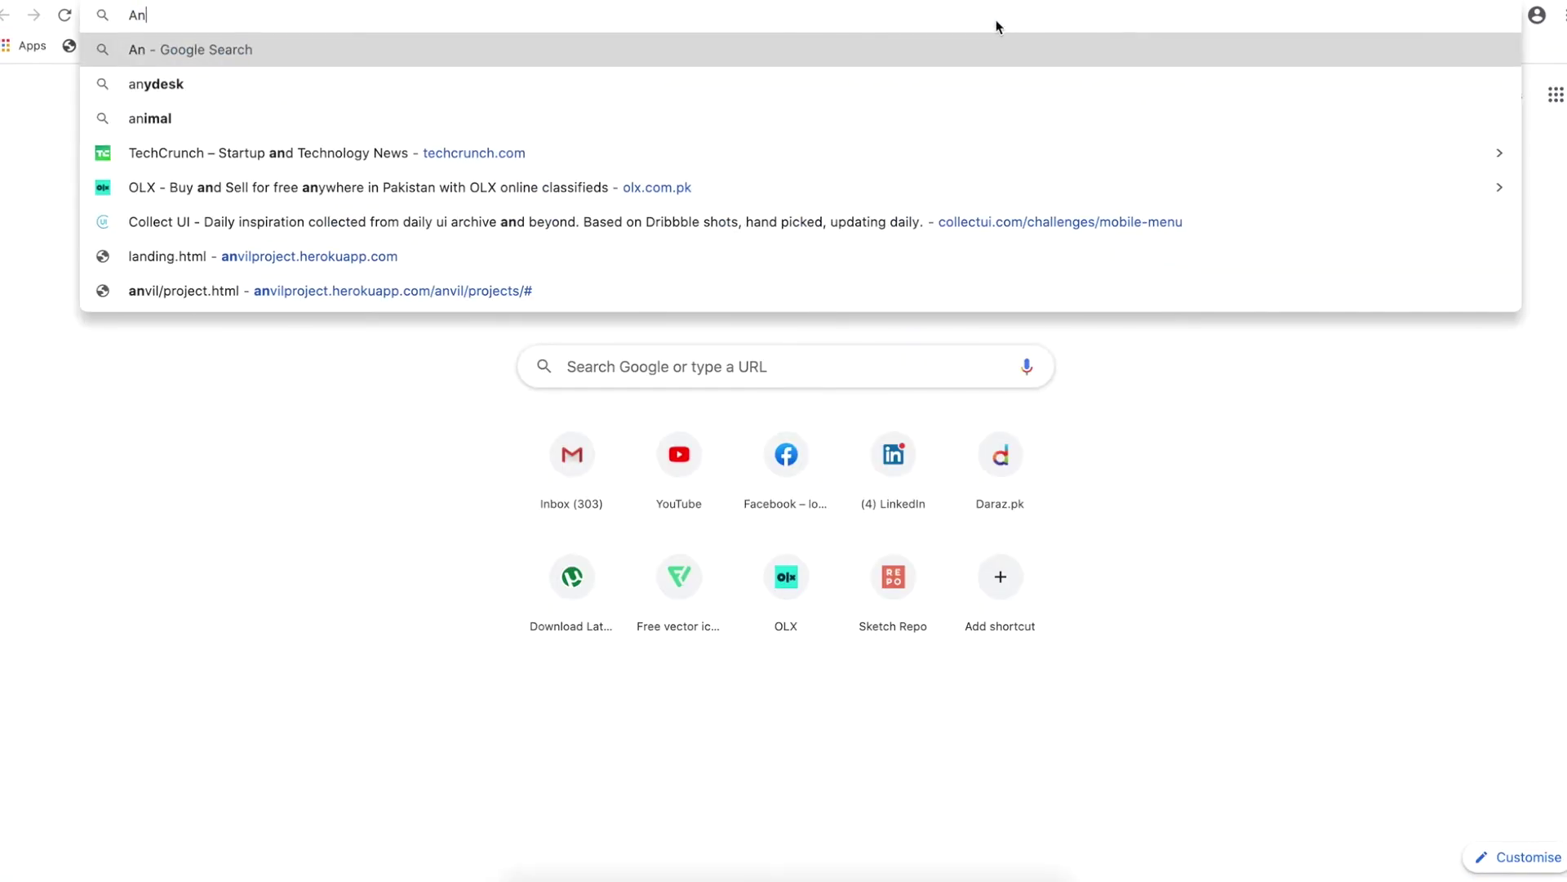
{"action": "key", "text": "Escape"}
{"action": "left_click", "coordinate": [855, 361]}
{"action": "type", "text": "Anguish"}
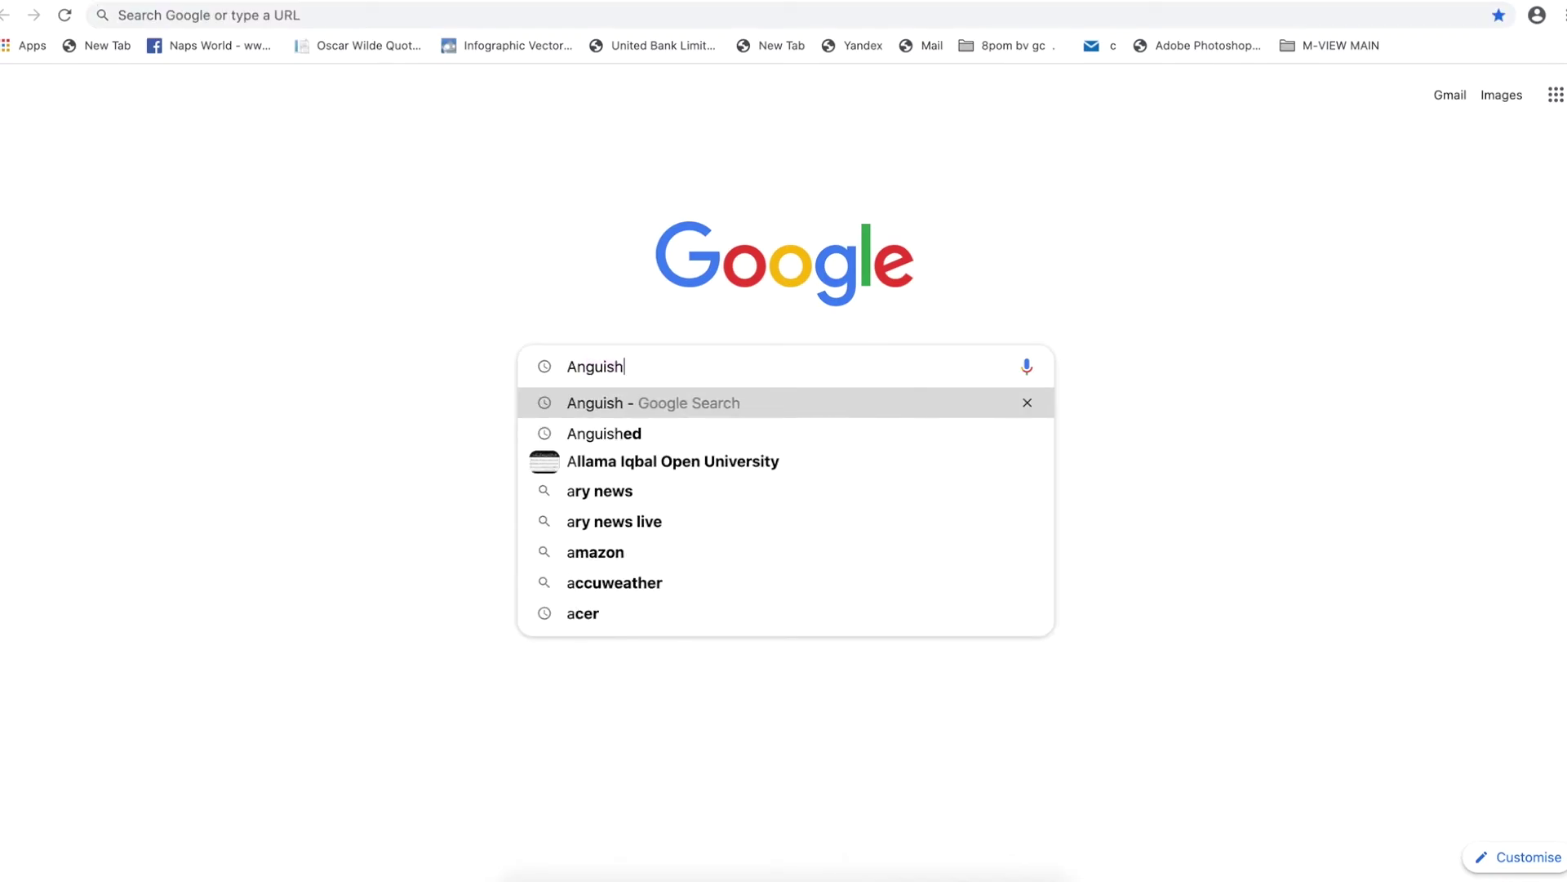
{"action": "key", "text": "Return"}
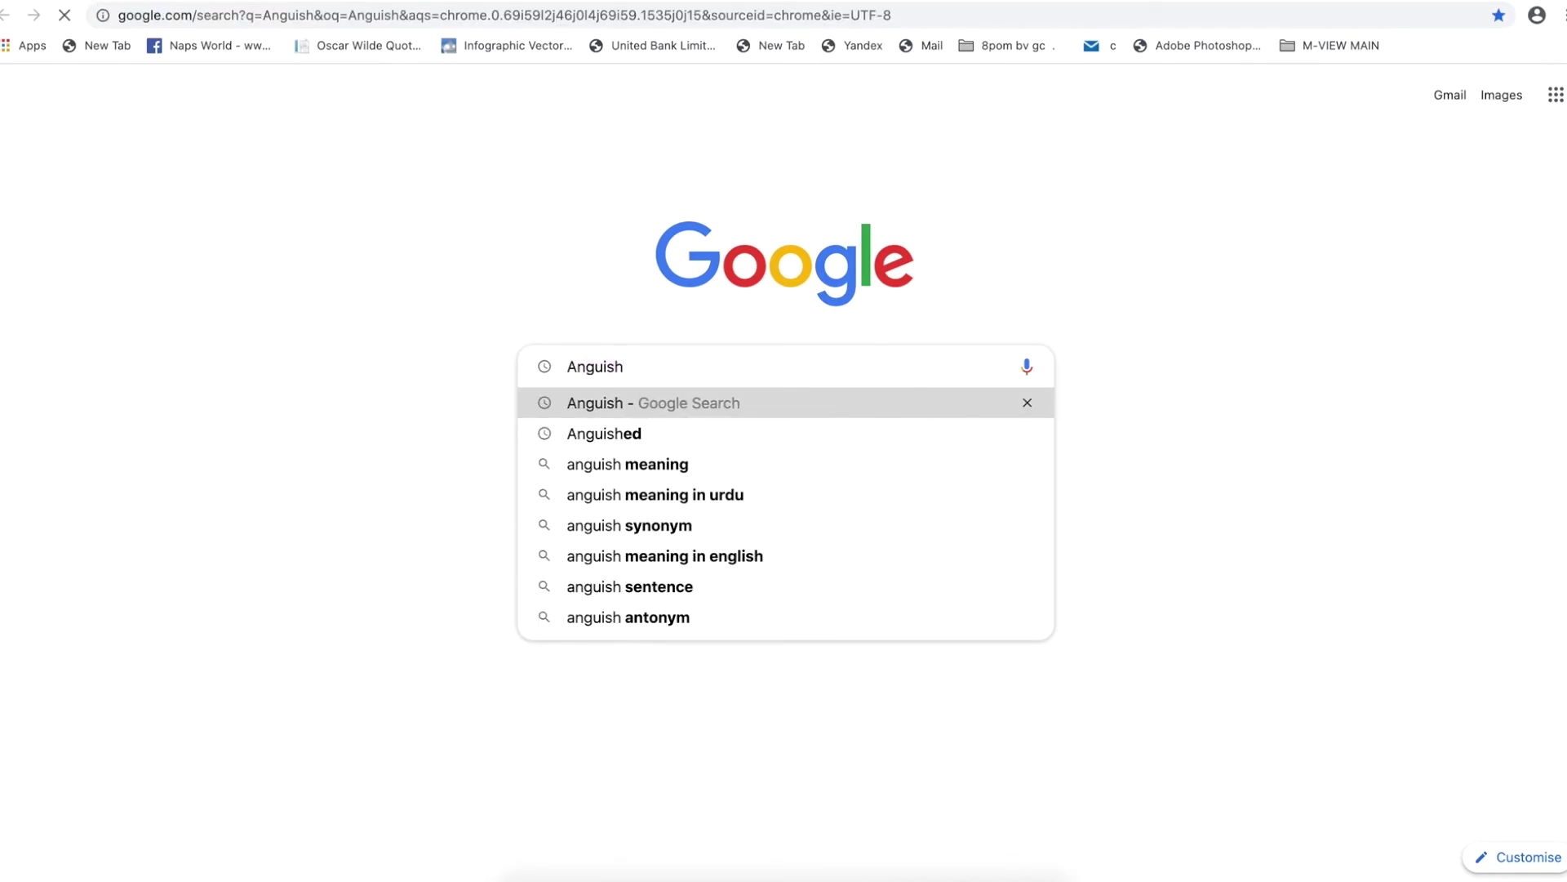